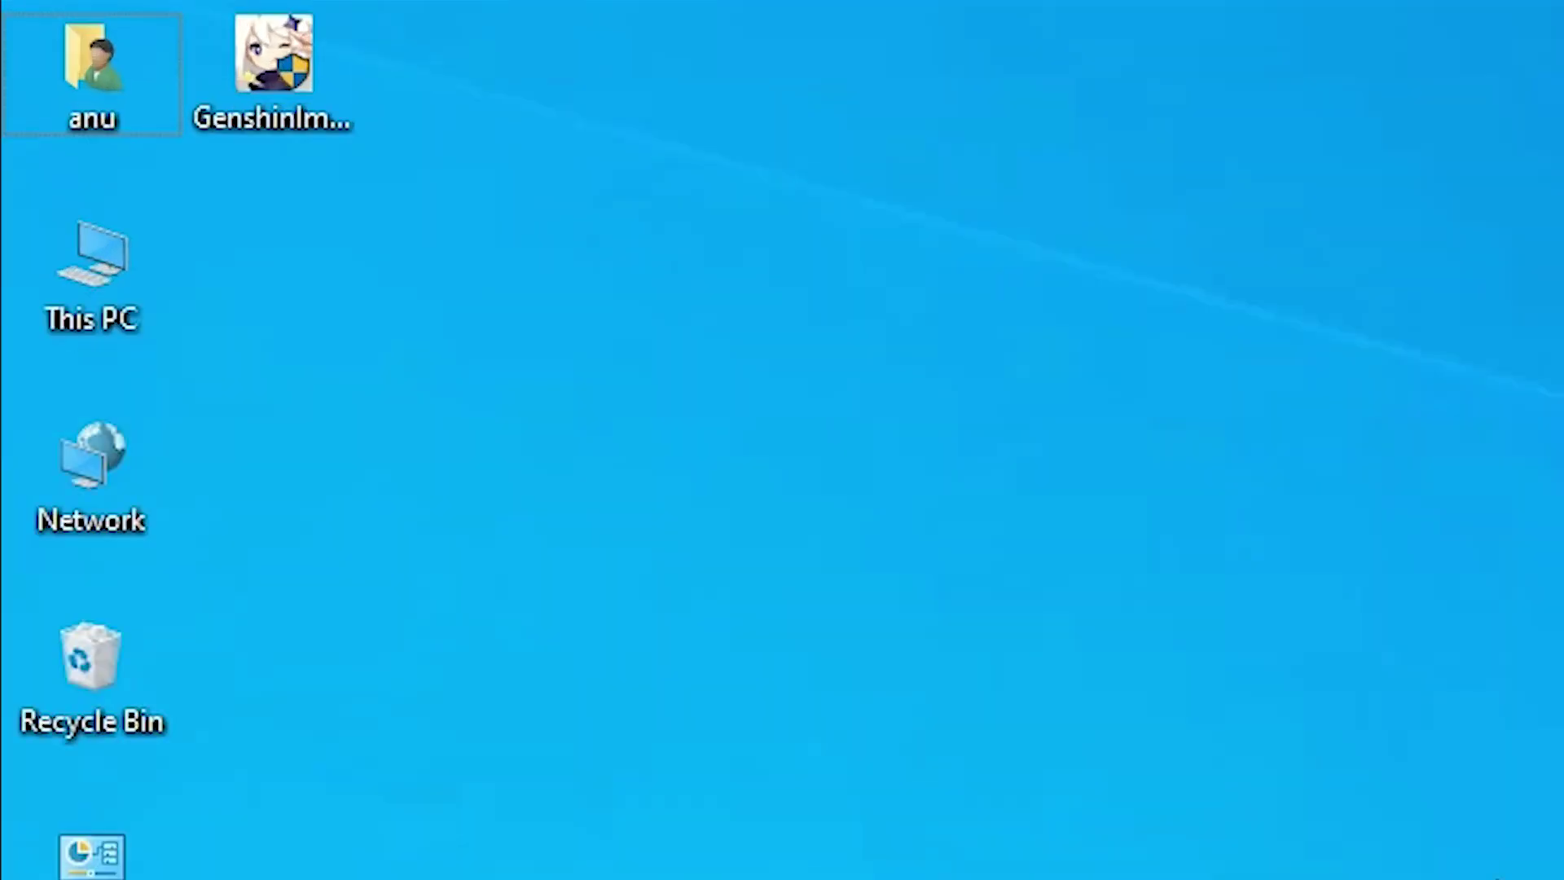
Step: Check the computer's system specifications from This PC's properties, then close them
{"action": "right_click", "coordinate": [118, 294]}
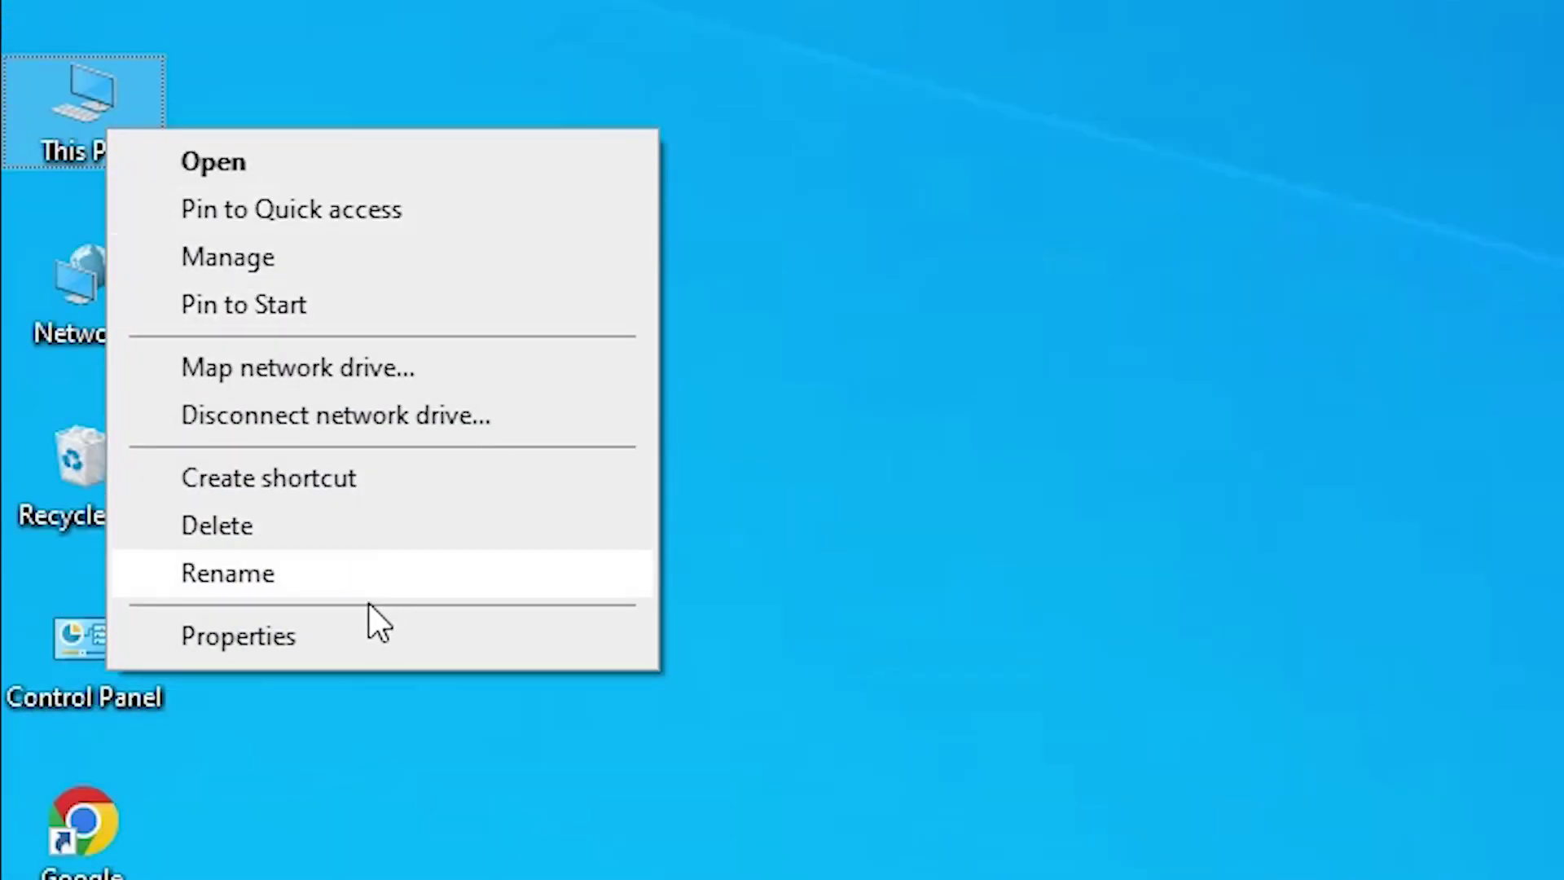
{"action": "left_click", "coordinate": [355, 634]}
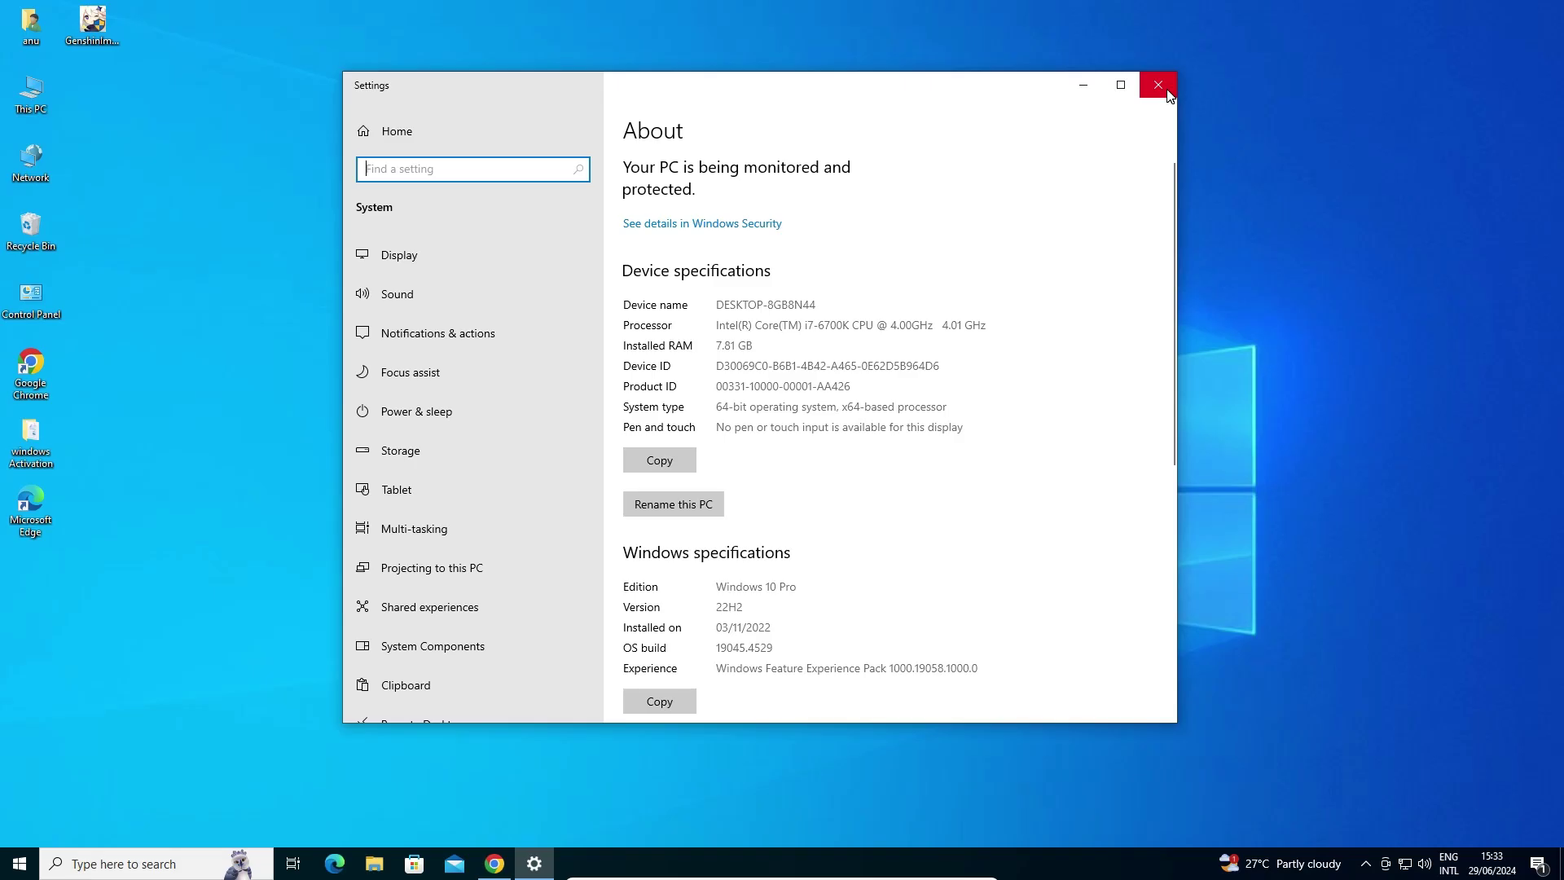
{"action": "left_click", "coordinate": [1161, 86]}
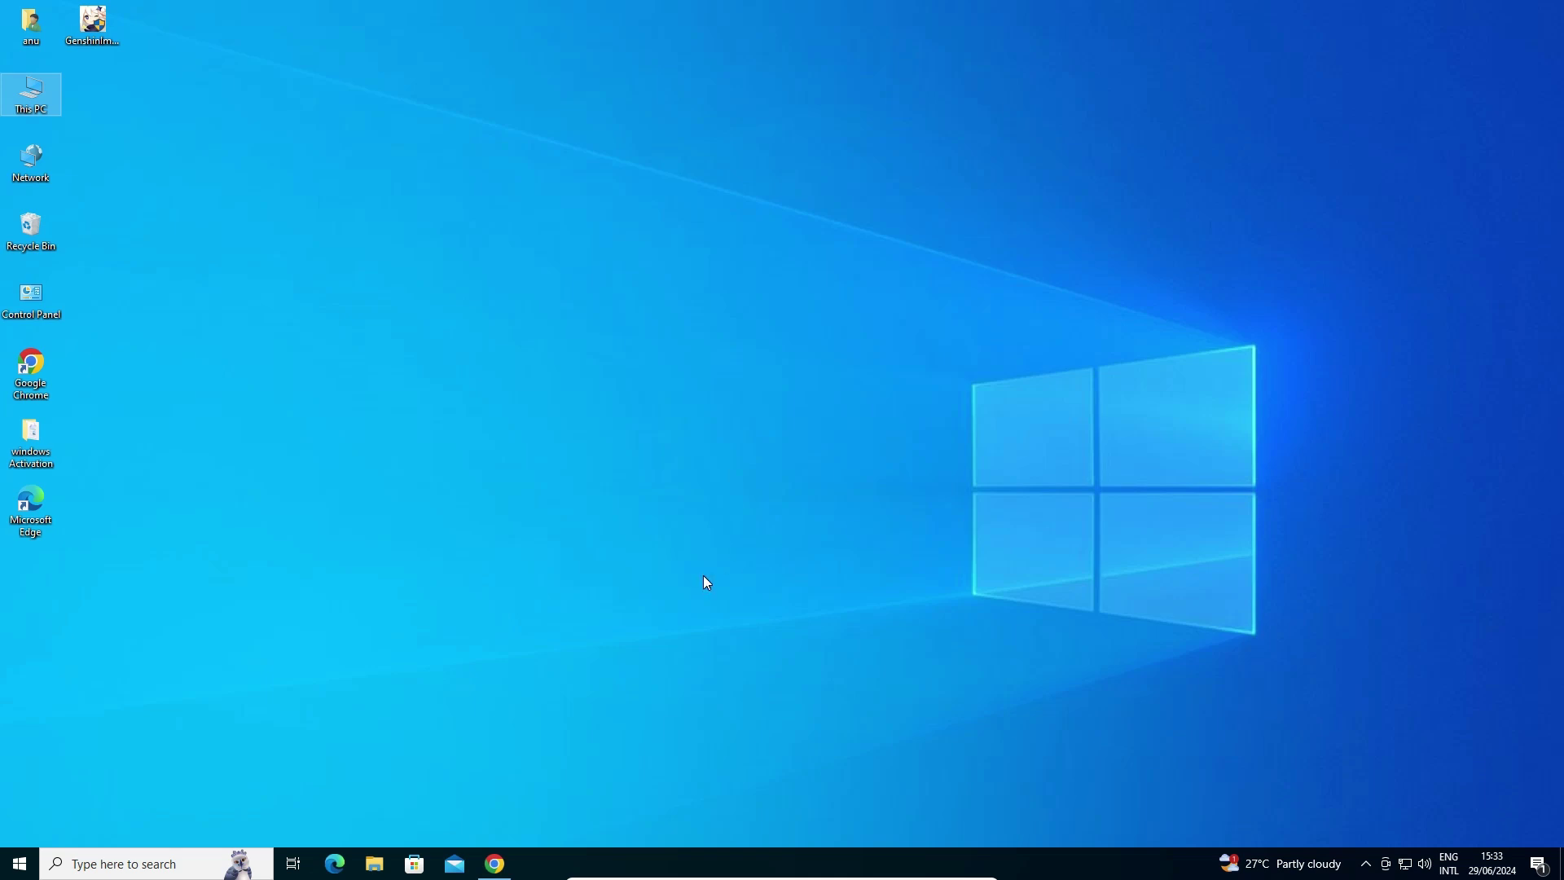
Step: Rerun the HP LaserJet 1022N driver search and open the HP Support result in a new tab
{"action": "left_click", "coordinate": [505, 865]}
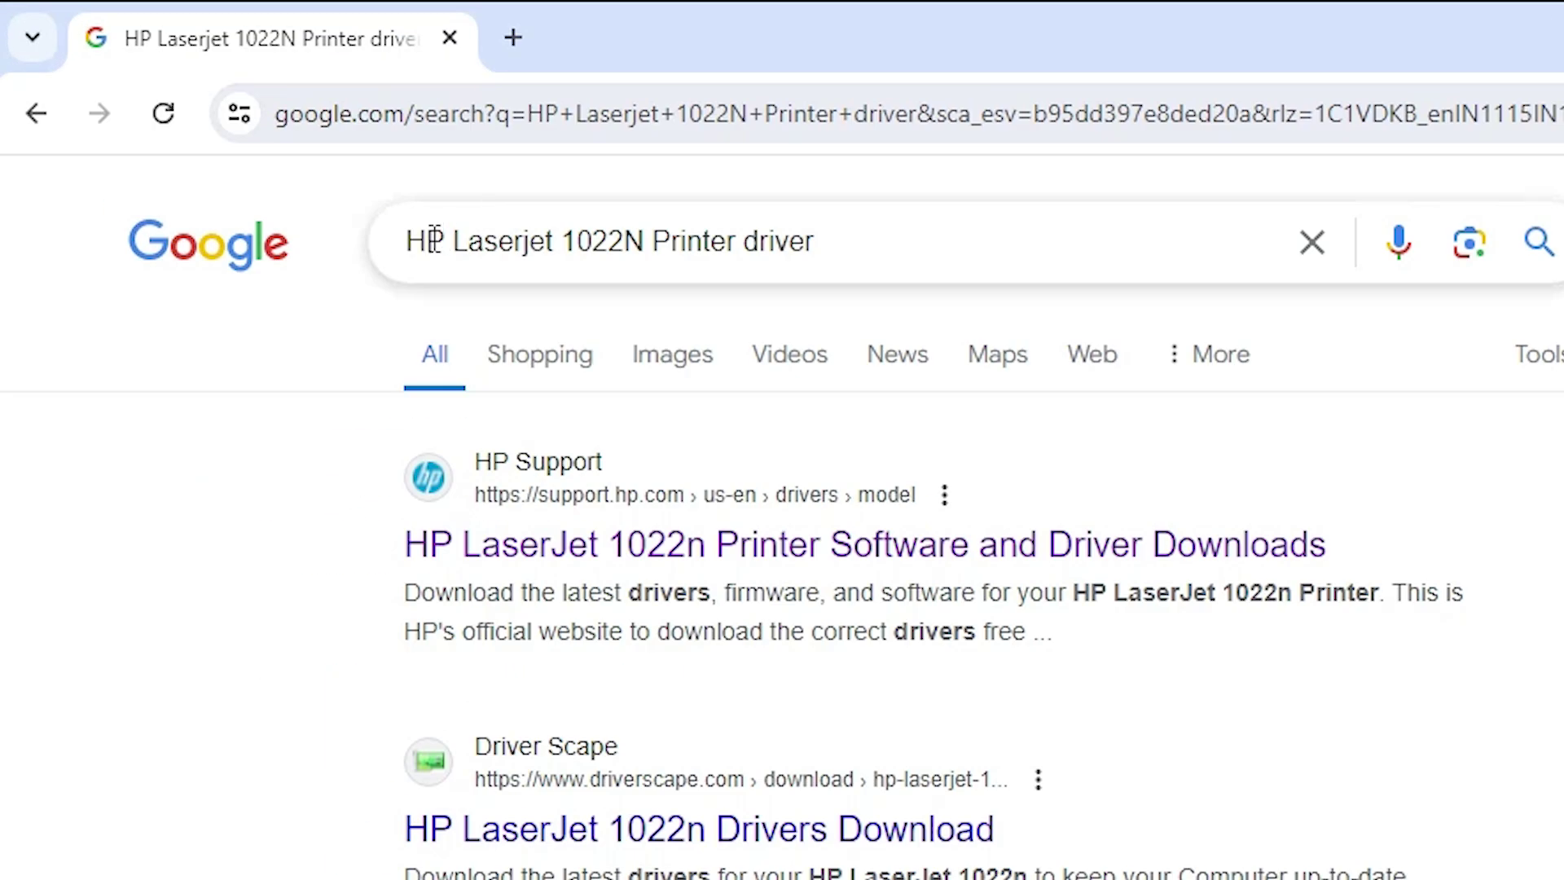
{"action": "left_click_drag", "start_coordinate": [413, 241], "coordinate": [914, 245]}
{"action": "left_click", "coordinate": [918, 249]}
{"action": "key", "text": "Return"}
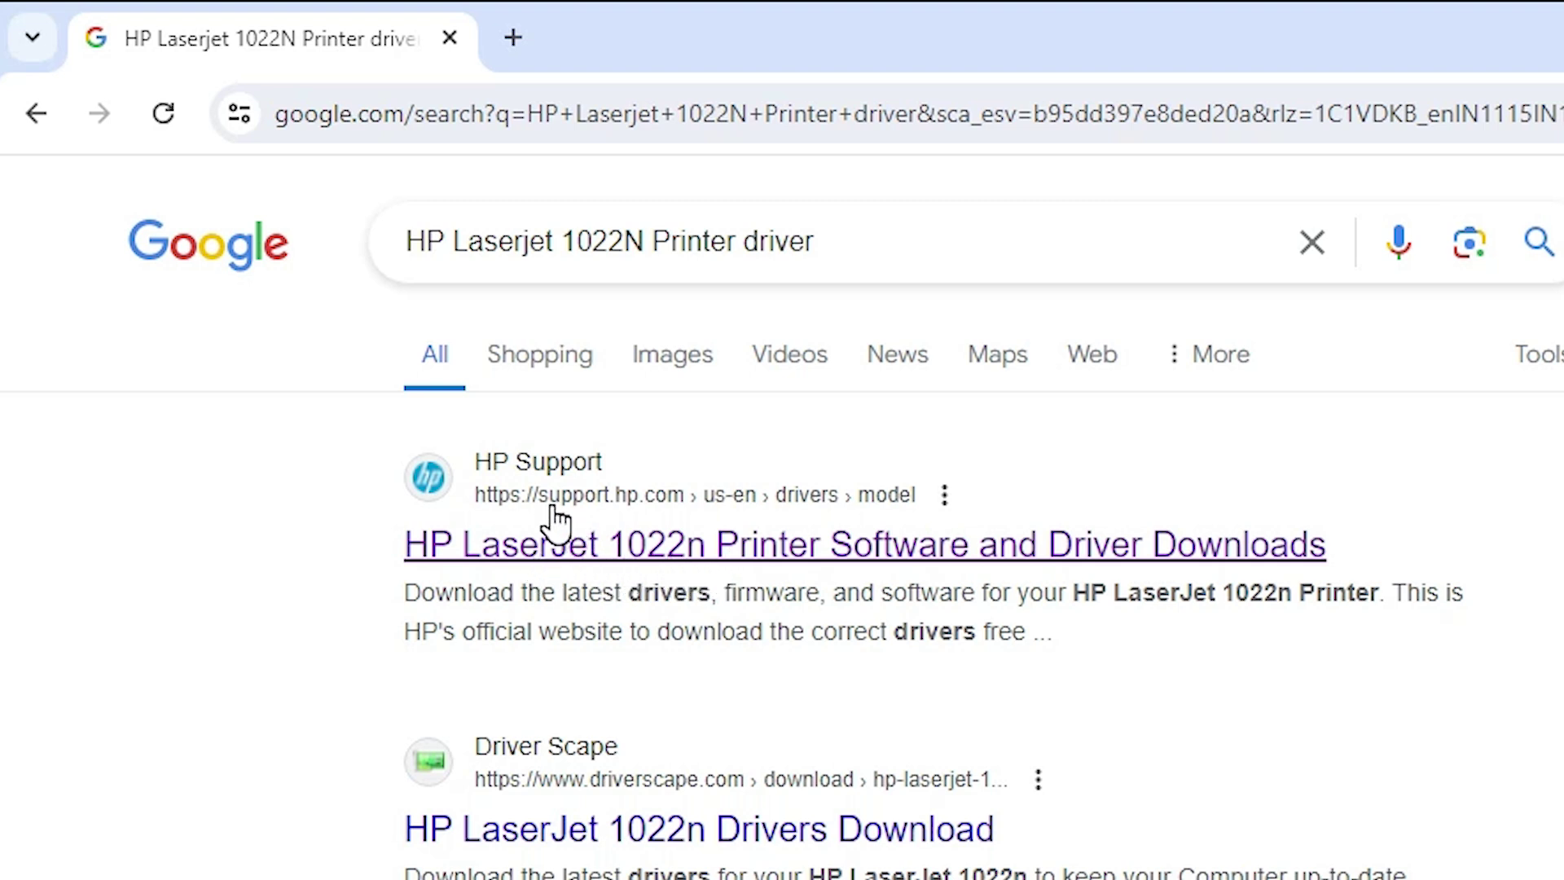
{"action": "right_click", "coordinate": [522, 471]}
{"action": "left_click", "coordinate": [657, 513]}
Step: On the HP Support tab, expand the Diagnostic Tool-Fixes and Driver-Product Installation Software sections
{"action": "left_click", "coordinate": [663, 42]}
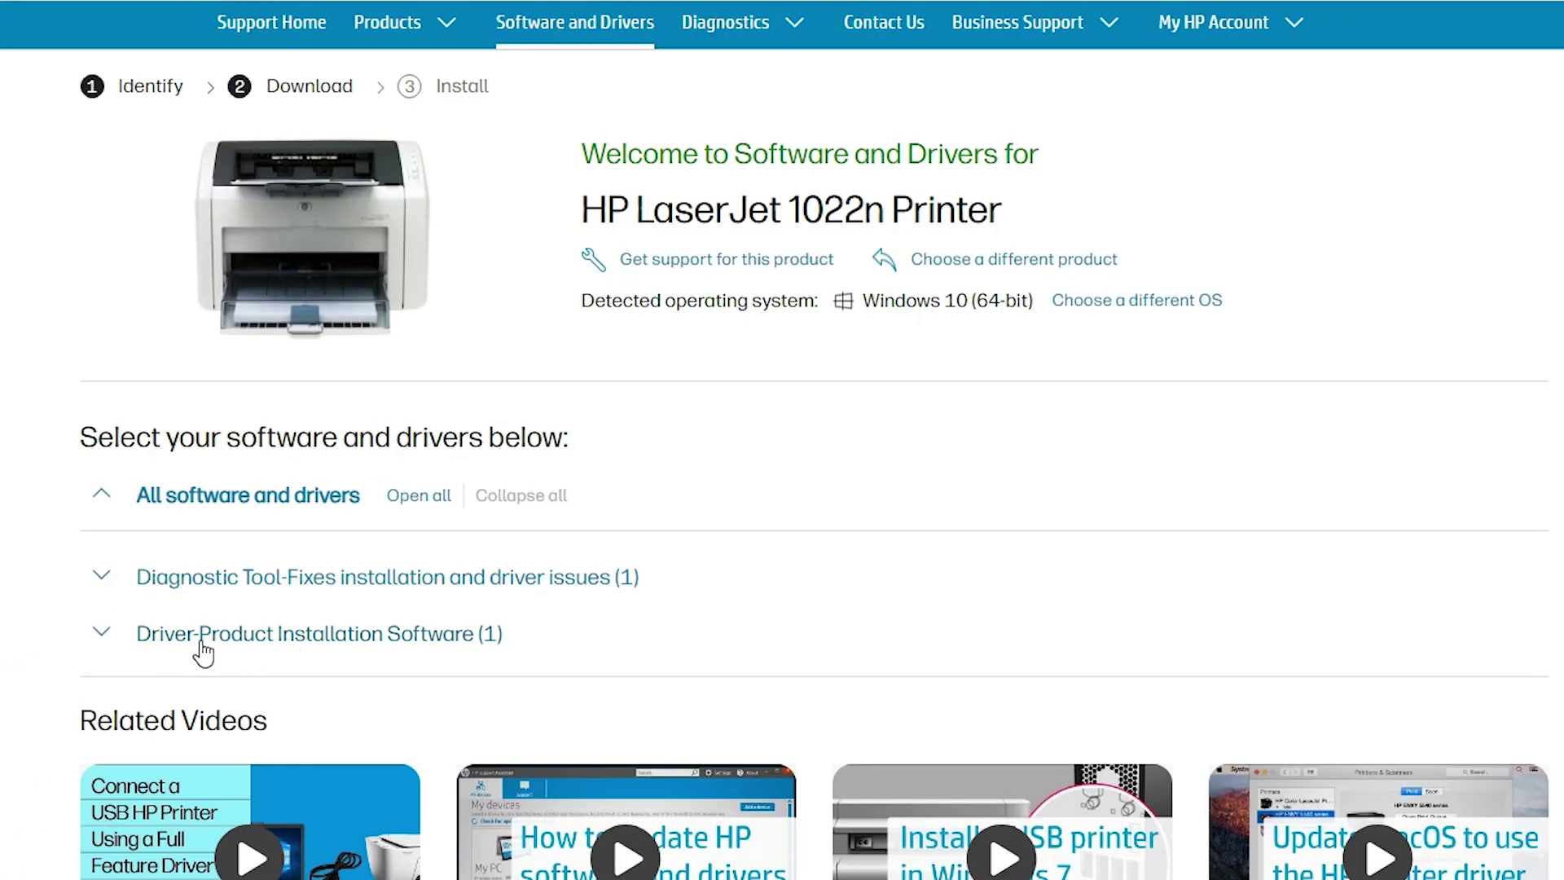
{"action": "left_click", "coordinate": [114, 577]}
{"action": "scroll", "coordinate": [184, 604], "scroll_direction": "down", "scroll_amount": 2}
{"action": "left_click", "coordinate": [114, 663]}
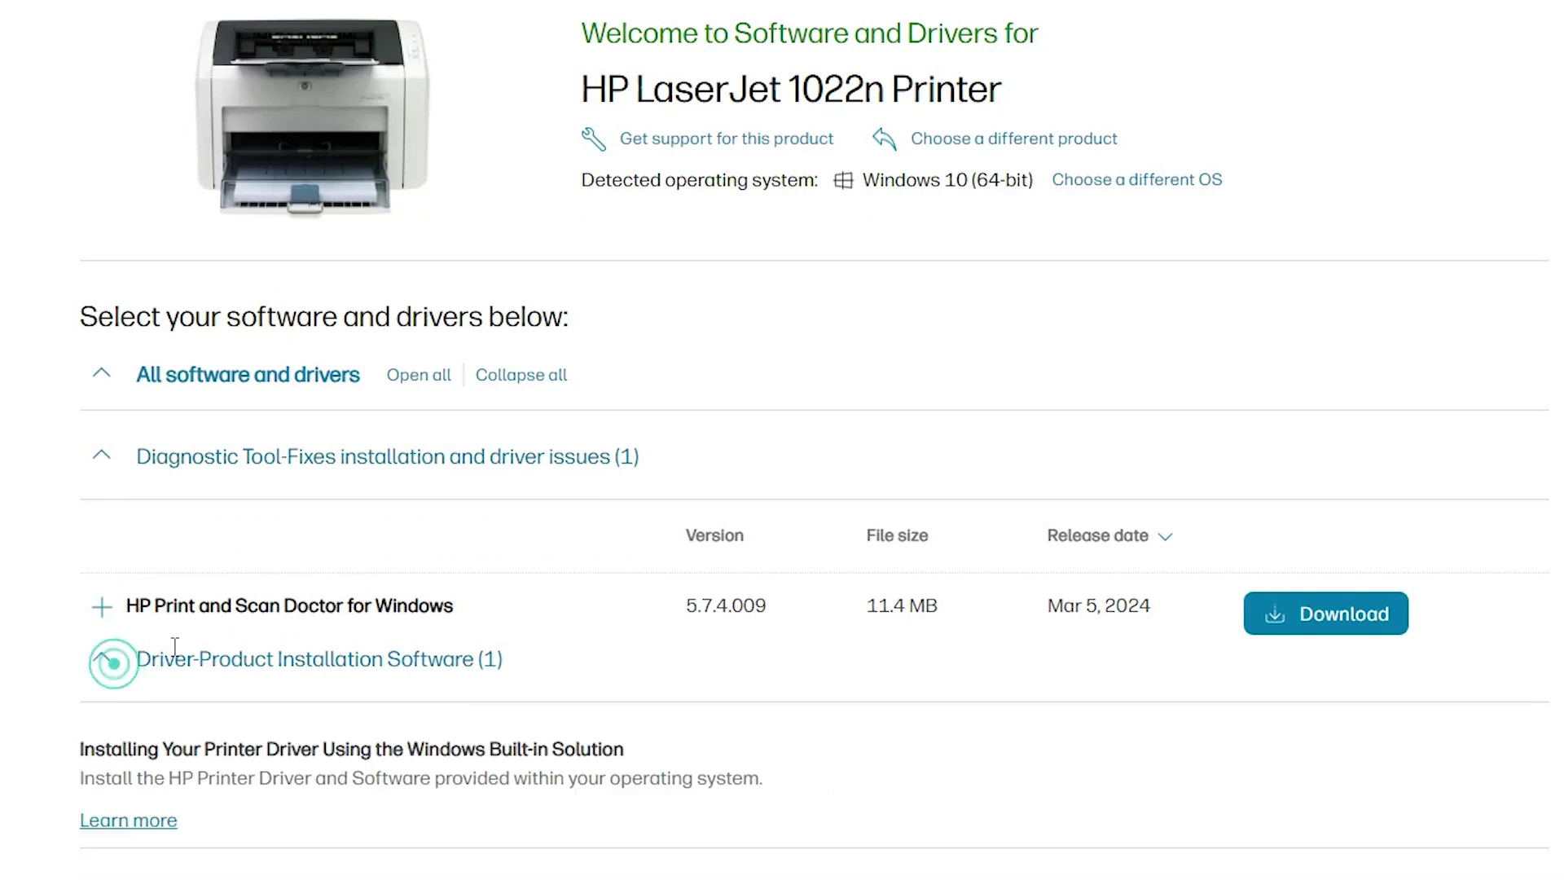
{"action": "scroll", "coordinate": [304, 597], "scroll_direction": "up", "scroll_amount": 2}
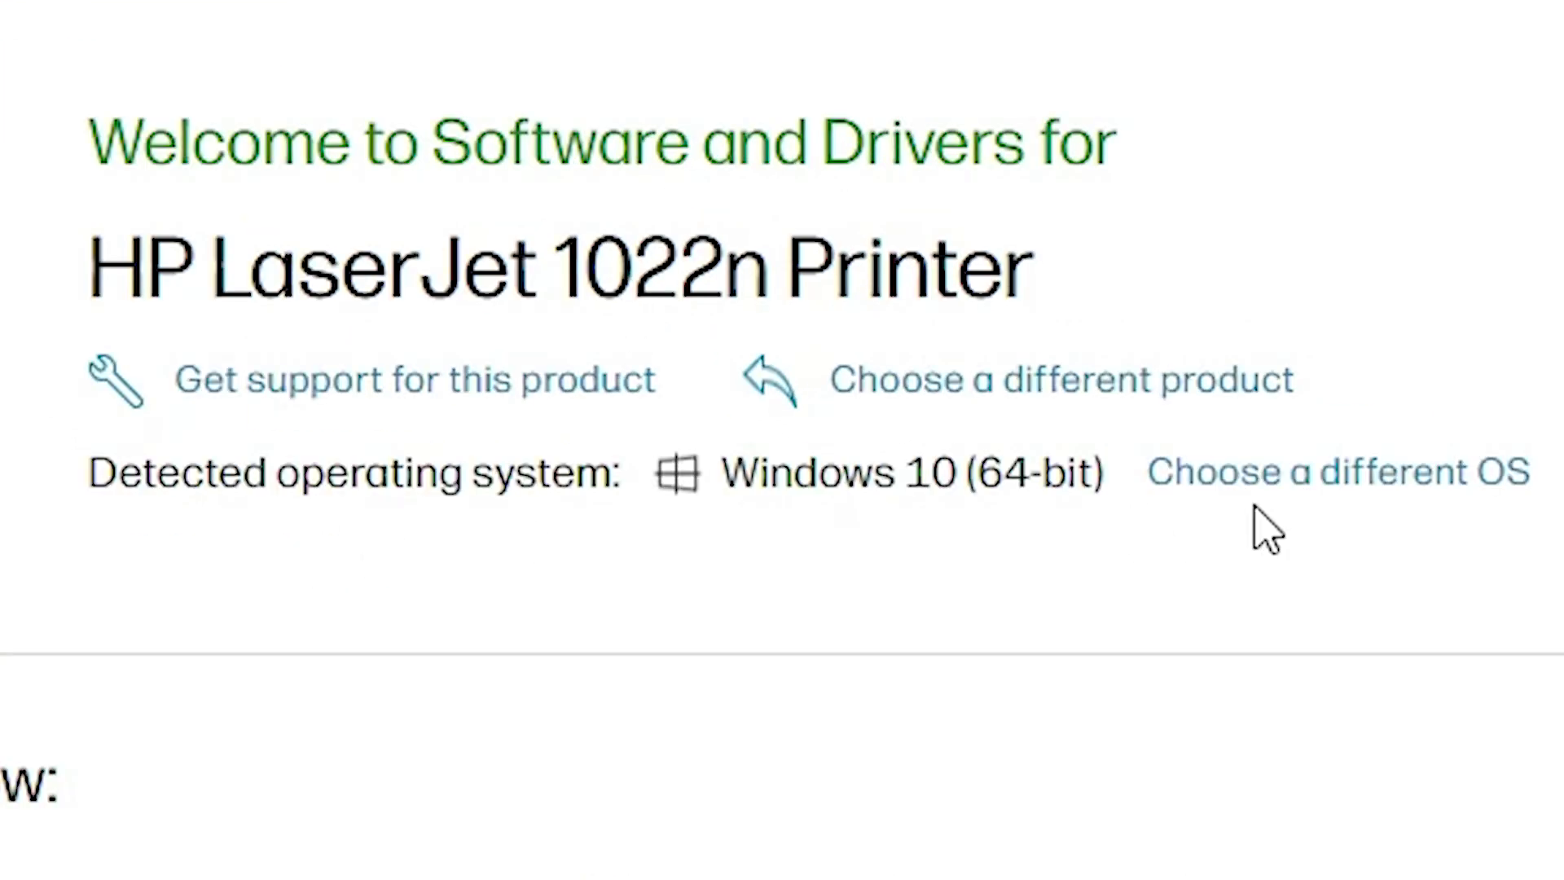
Step: Change the driver listing's operating system to Windows 7 (64-bit) and apply it
{"action": "left_click", "coordinate": [1244, 492]}
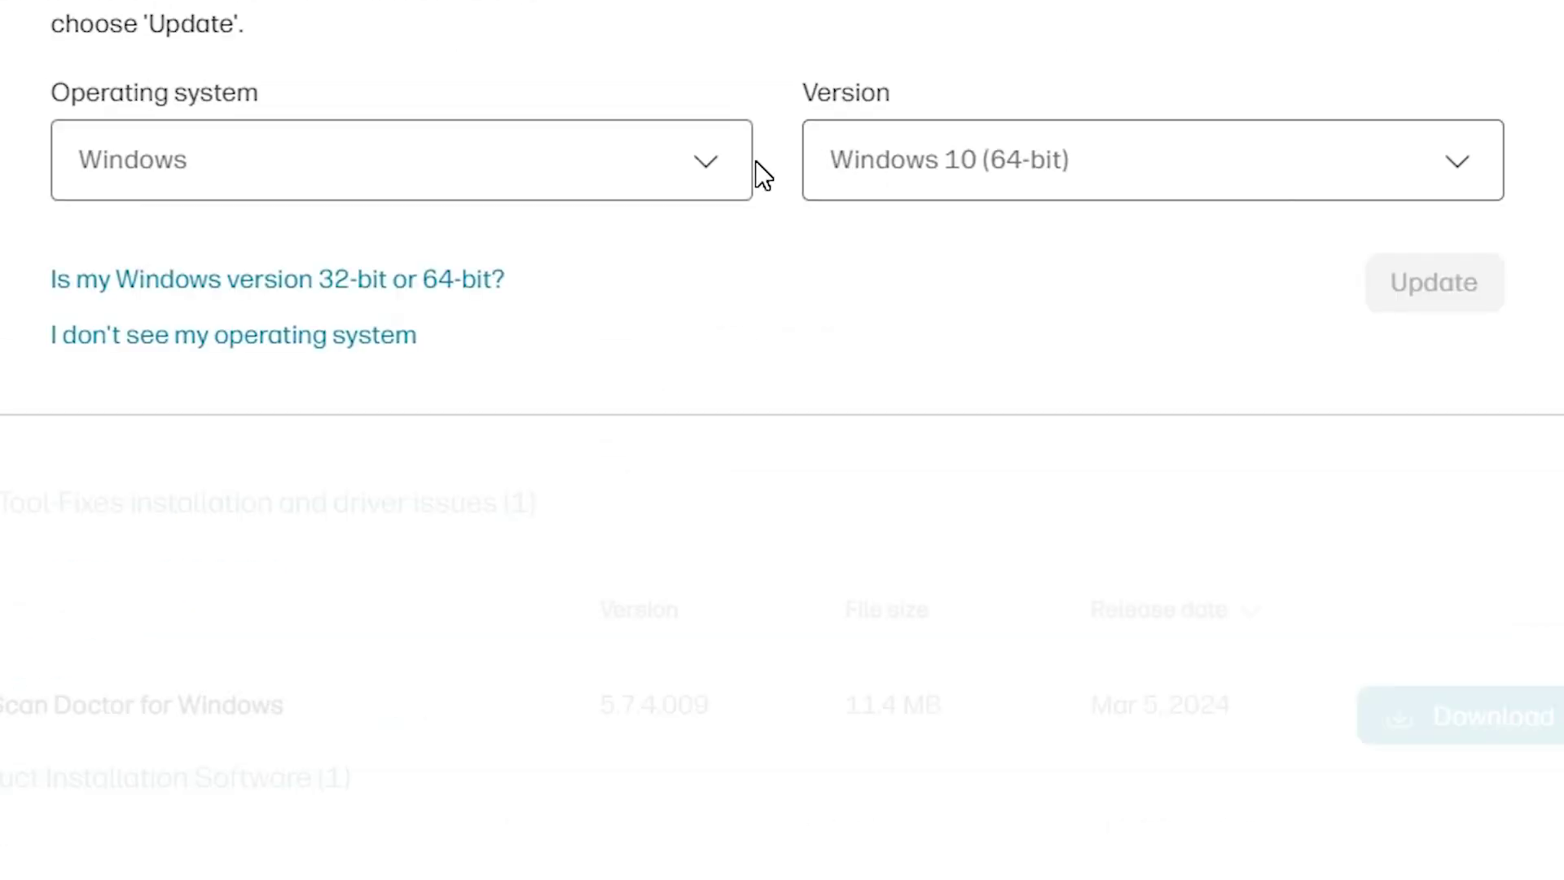
{"action": "left_click", "coordinate": [967, 154]}
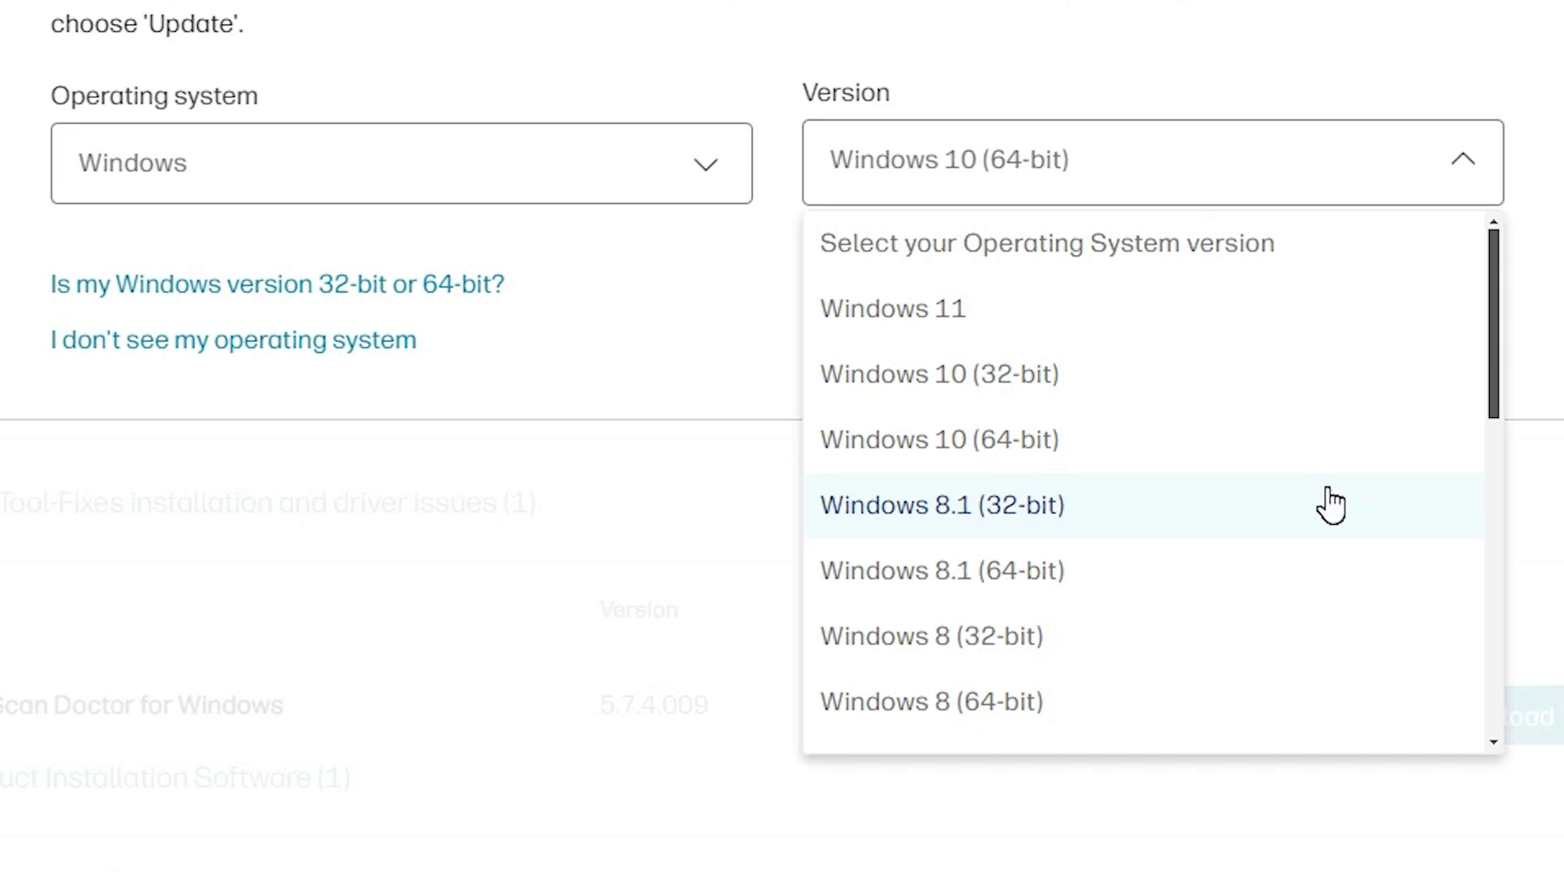
{"action": "scroll", "coordinate": [1330, 501], "scroll_direction": "down", "scroll_amount": 5}
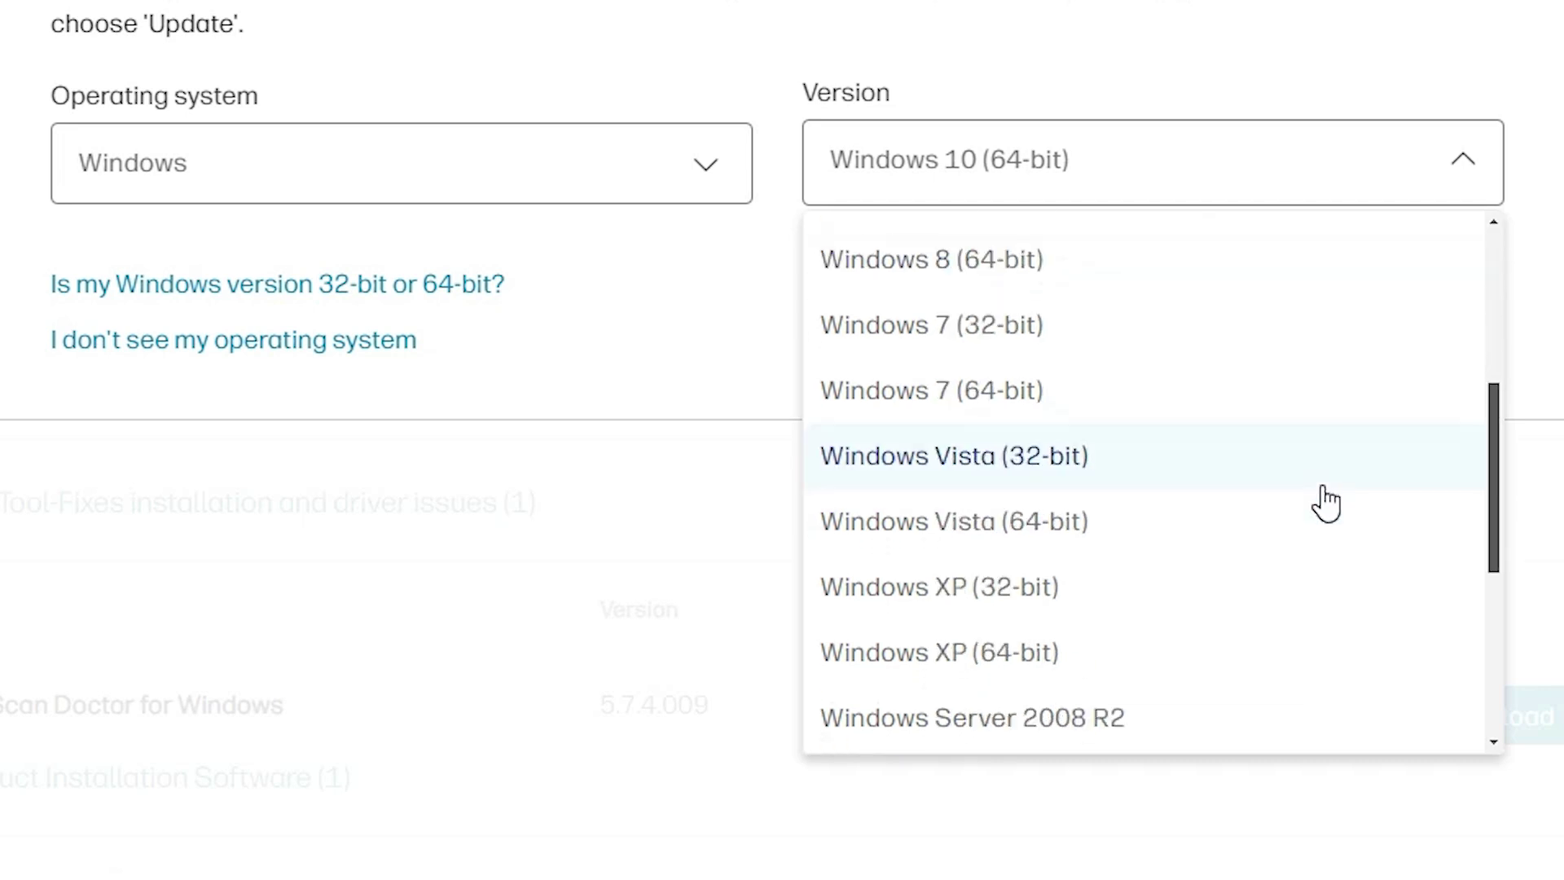
{"action": "scroll", "coordinate": [1328, 501], "scroll_direction": "up", "scroll_amount": 1}
{"action": "scroll", "coordinate": [1326, 501], "scroll_direction": "up", "scroll_amount": 1}
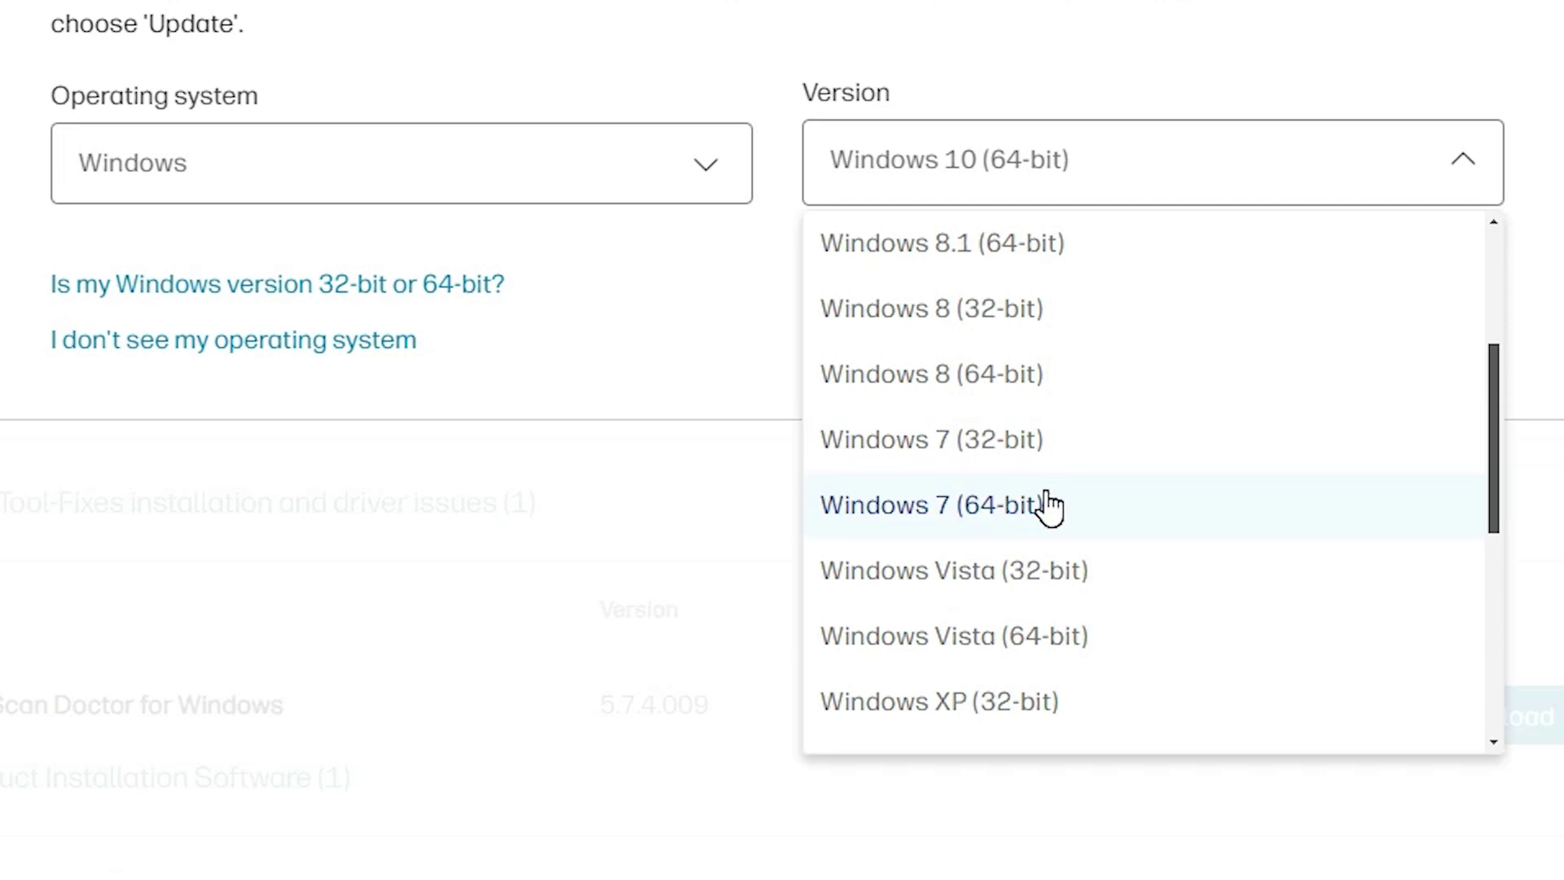
{"action": "left_click", "coordinate": [1031, 528]}
{"action": "left_click", "coordinate": [1412, 311]}
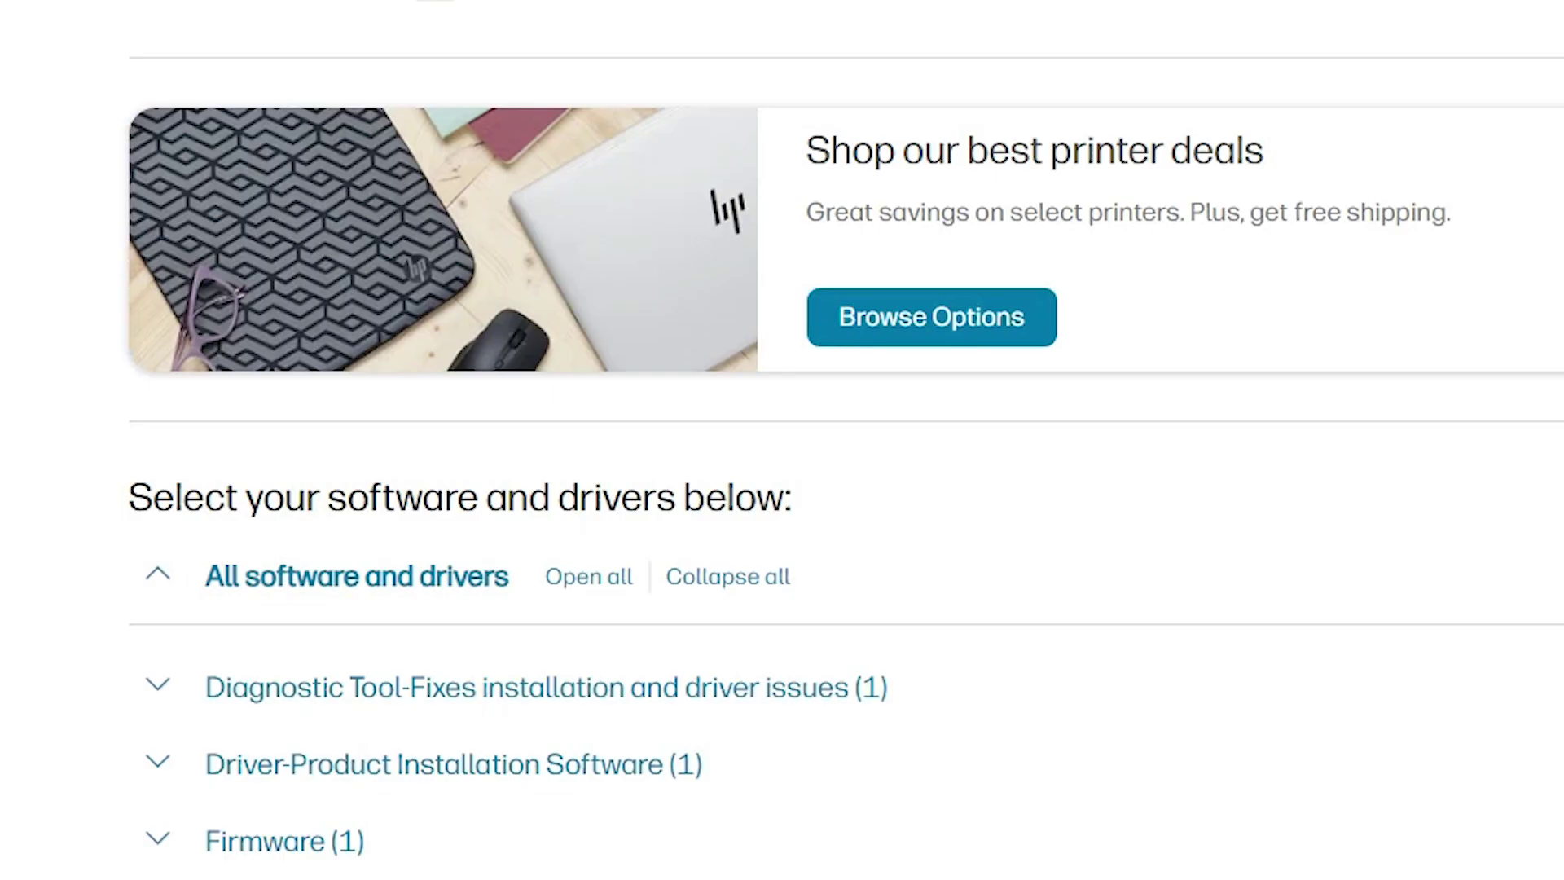
Step: Download the HP LaserJet 1020/1022 Hostbased Plug and Play Basic Driver from the Basic Drivers section
{"action": "scroll", "coordinate": [1083, 206], "scroll_direction": "down", "scroll_amount": 4}
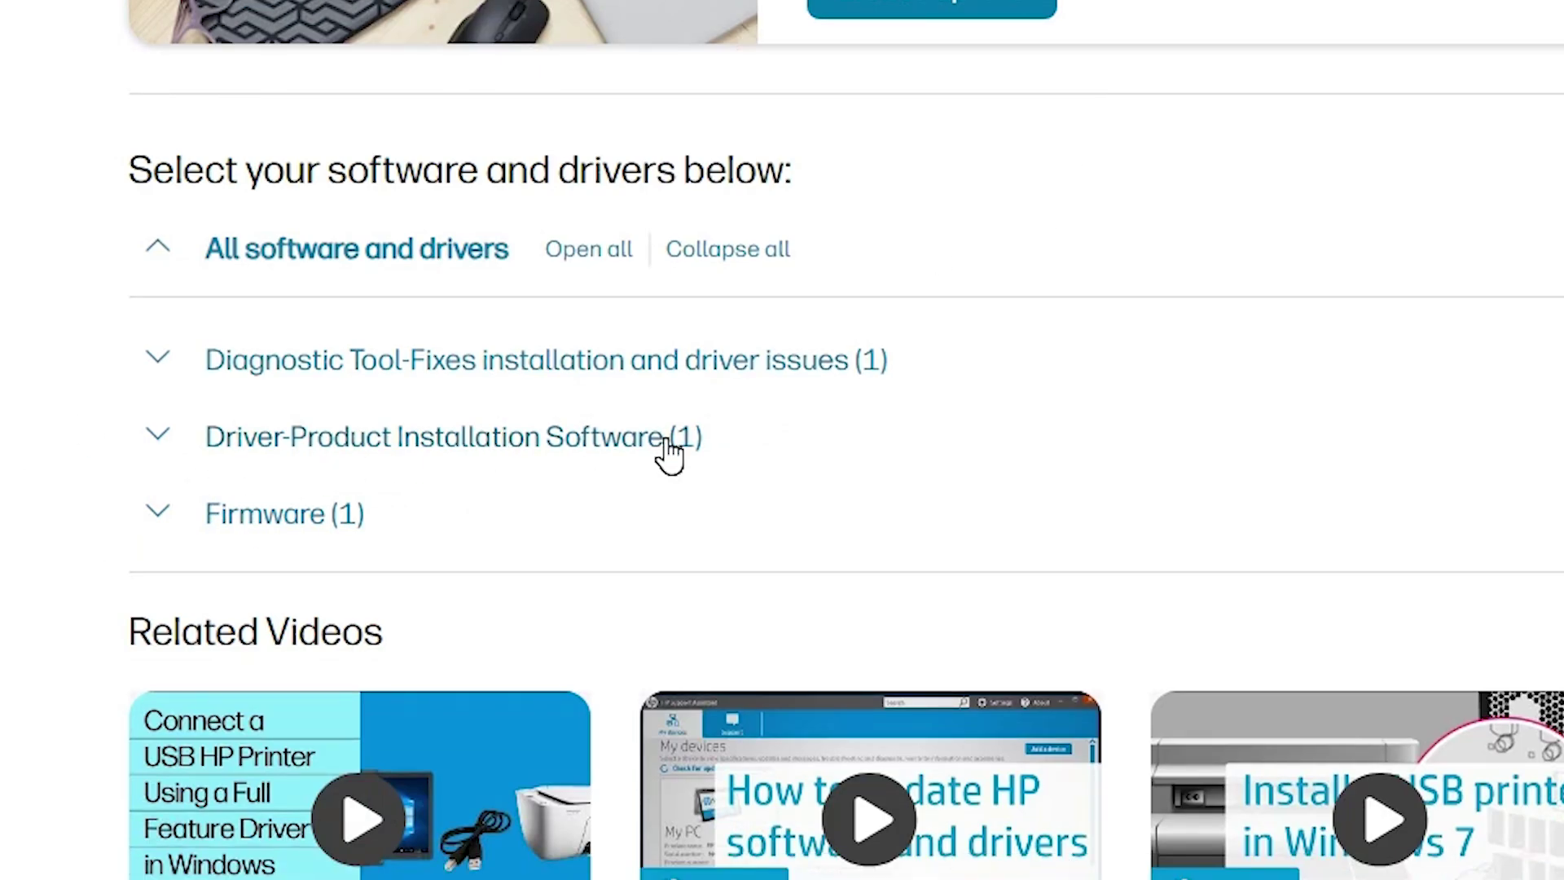
{"action": "left_click", "coordinate": [161, 440]}
{"action": "scroll", "coordinate": [105, 416], "scroll_direction": "down", "scroll_amount": 4}
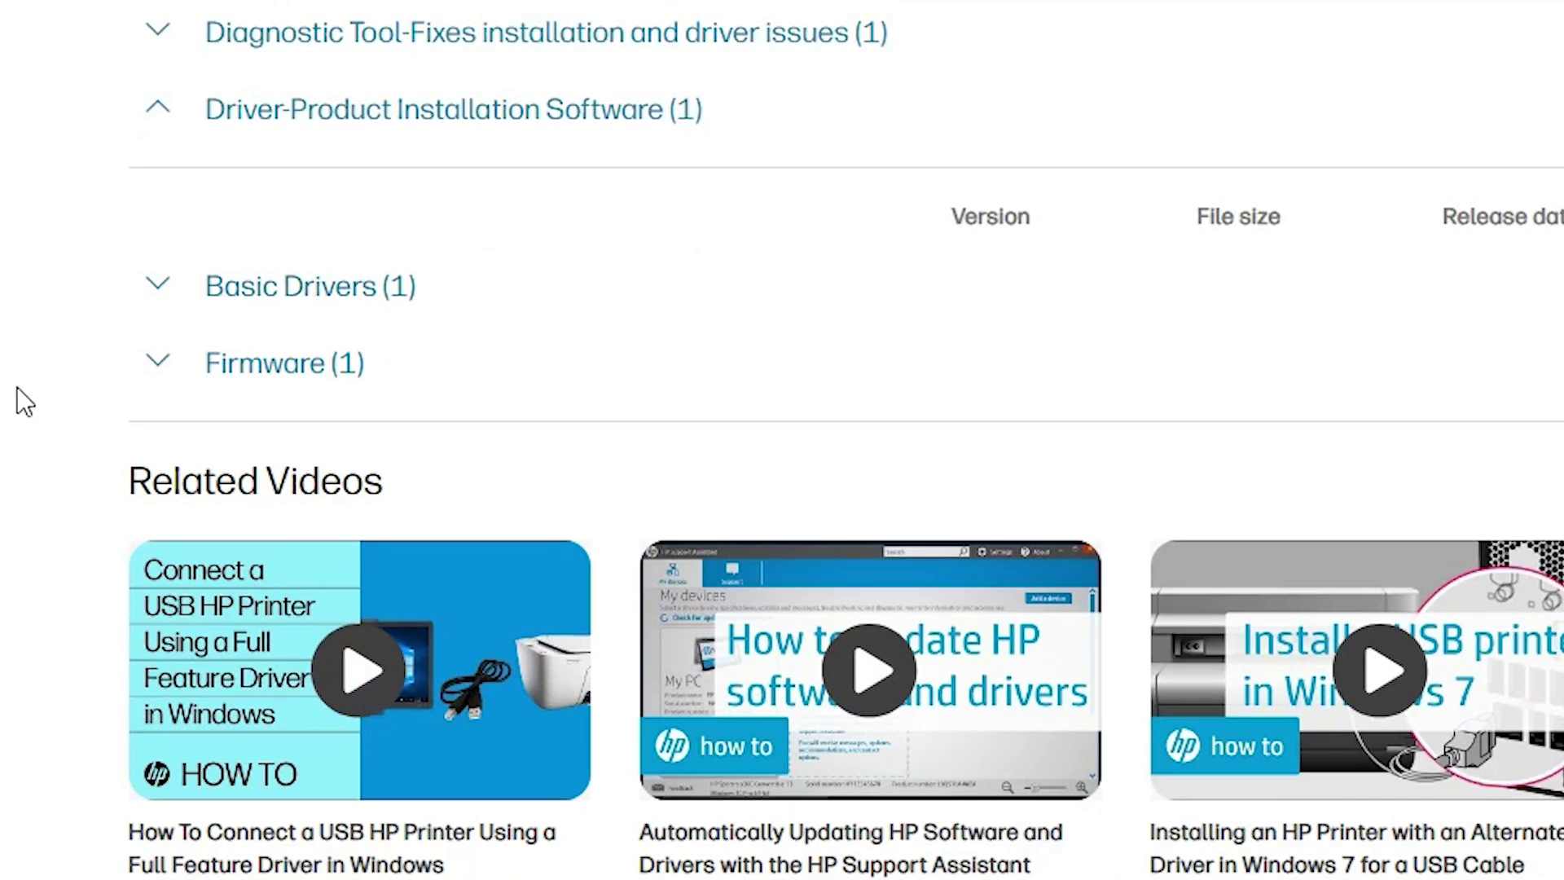
{"action": "left_click", "coordinate": [157, 285]}
{"action": "left_click_drag", "start_coordinate": [201, 383], "coordinate": [691, 443]}
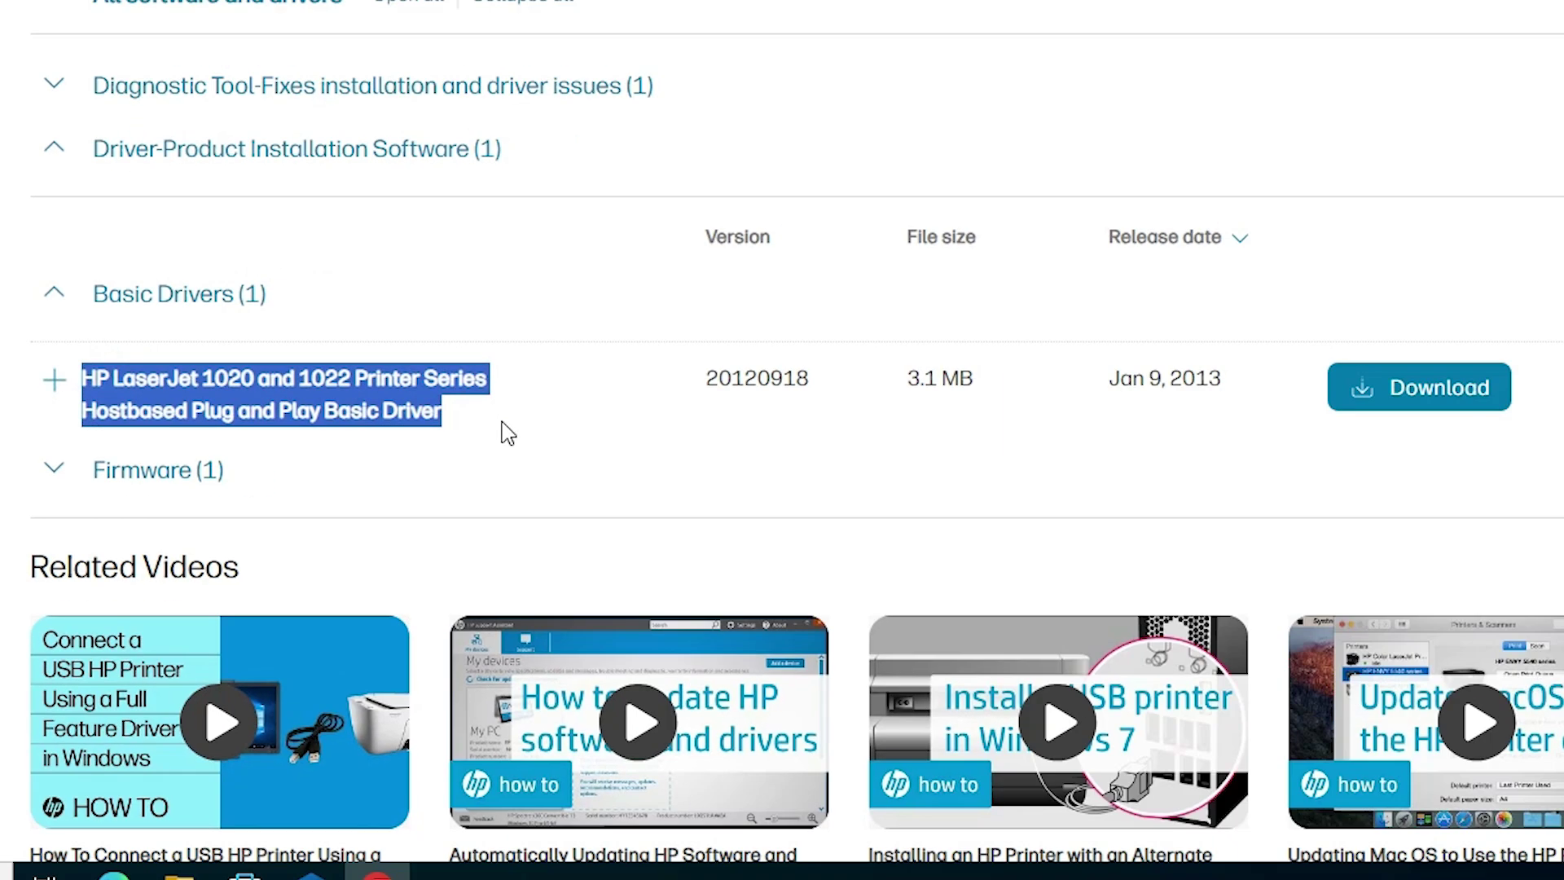
{"action": "left_click", "coordinate": [1403, 398]}
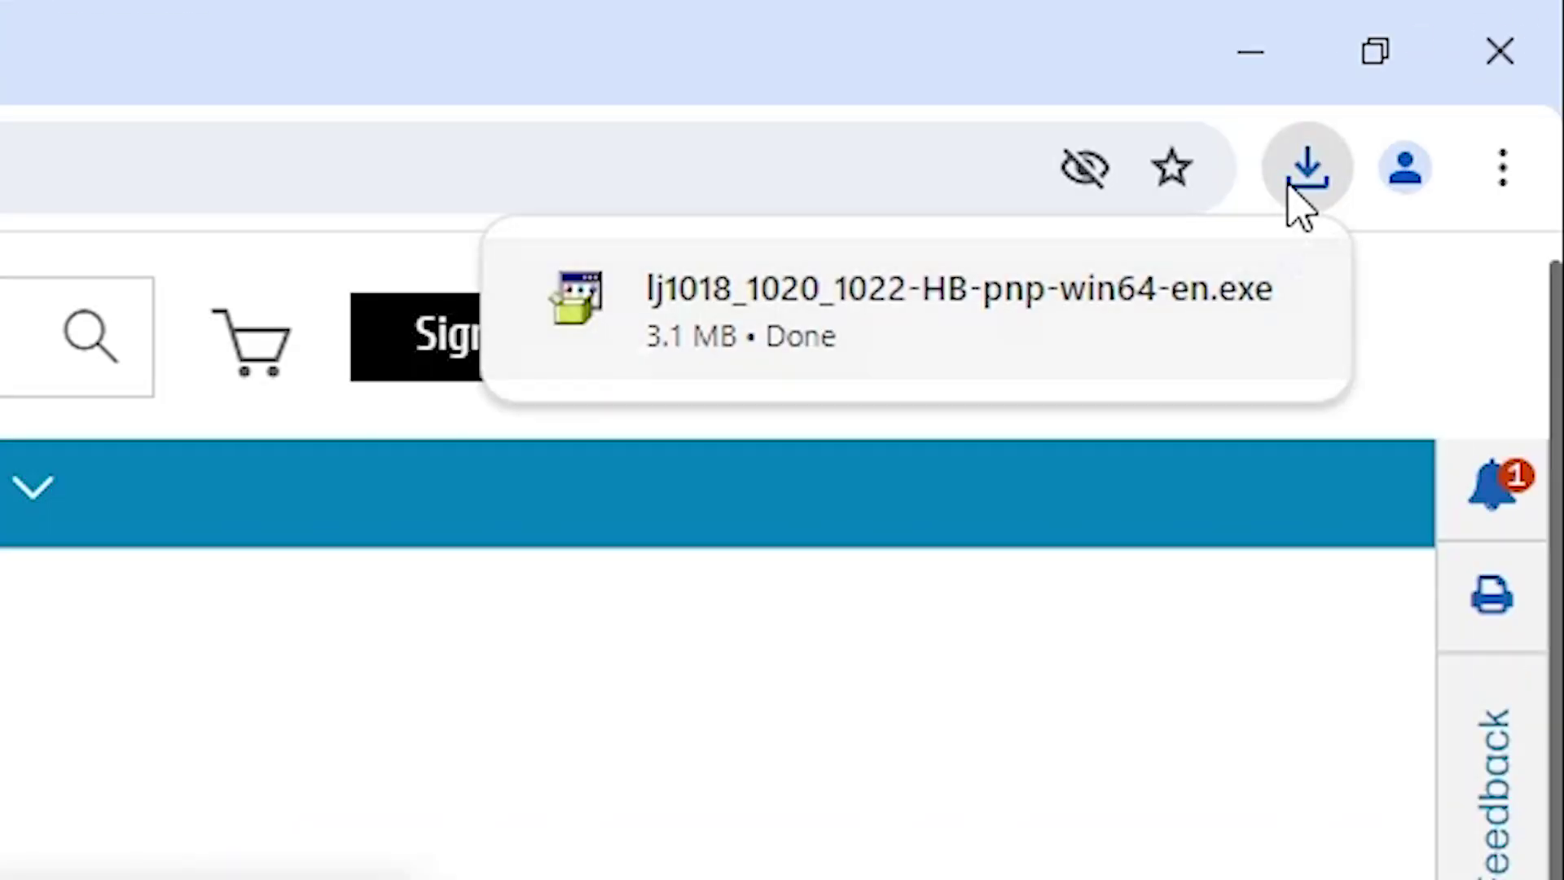
Step: Reveal lj1018_1020_1022-HB-pnp-win64-en.exe in its folder from Chrome's downloads list
{"action": "left_click", "coordinate": [1483, 54]}
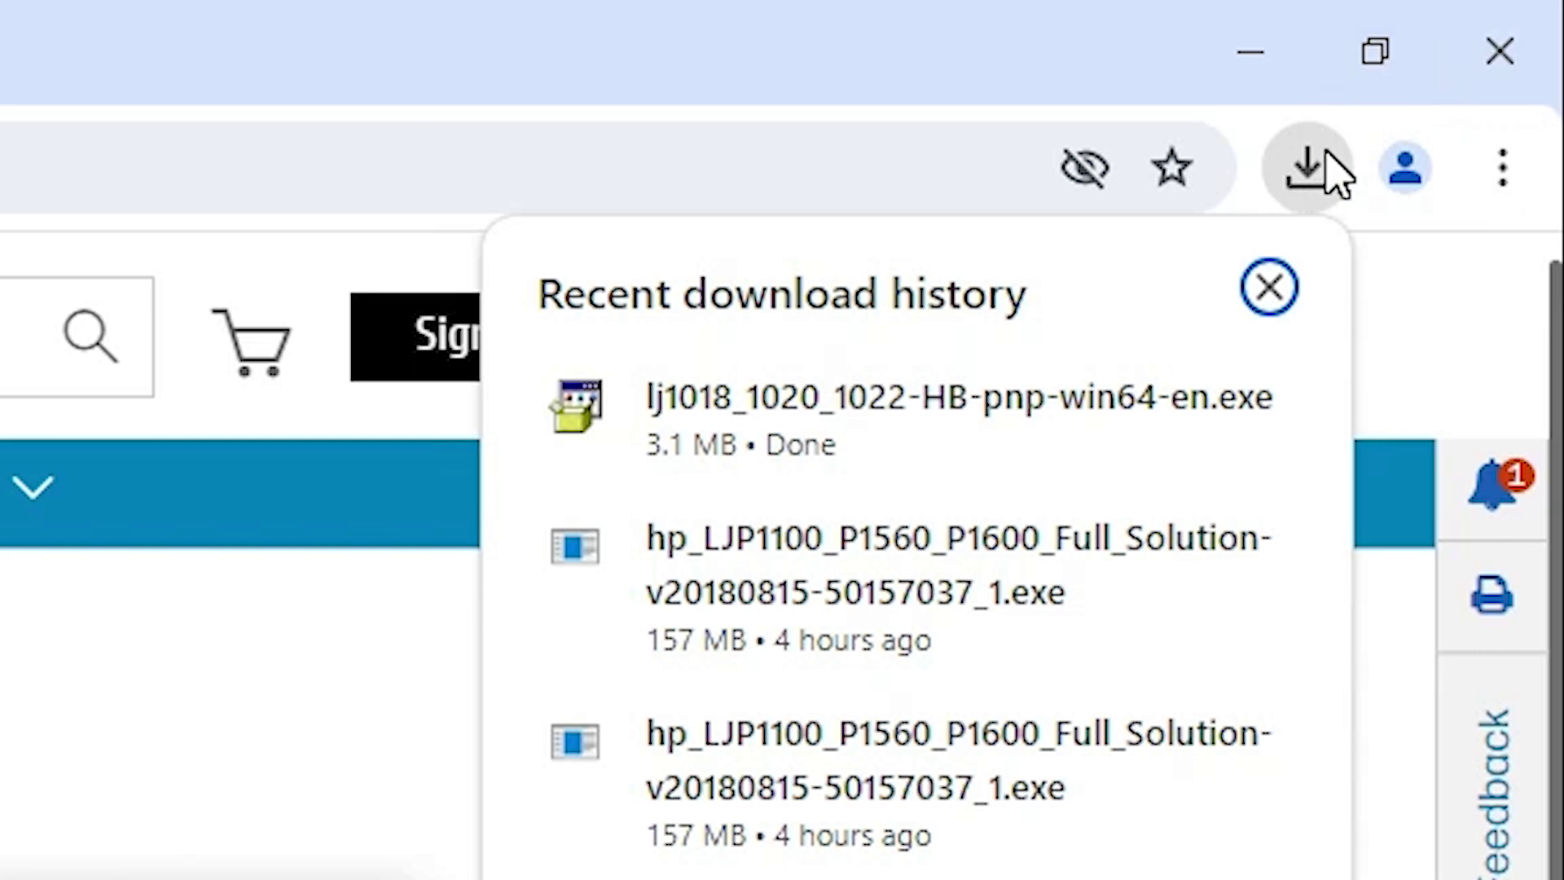
{"action": "mouse_move", "coordinate": [1173, 405]}
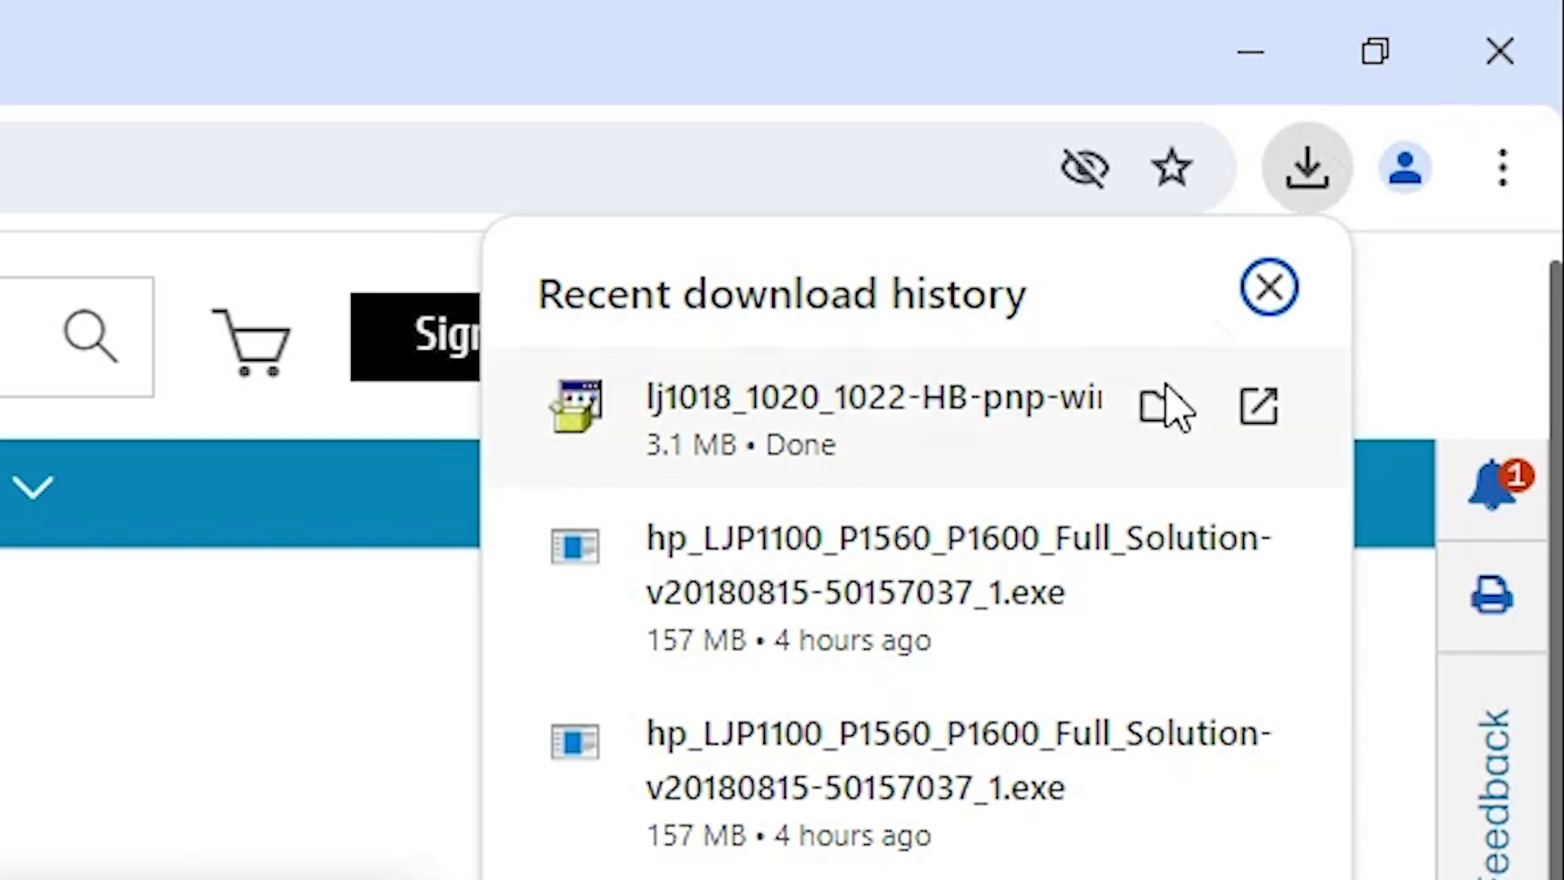
{"action": "left_click", "coordinate": [1160, 404]}
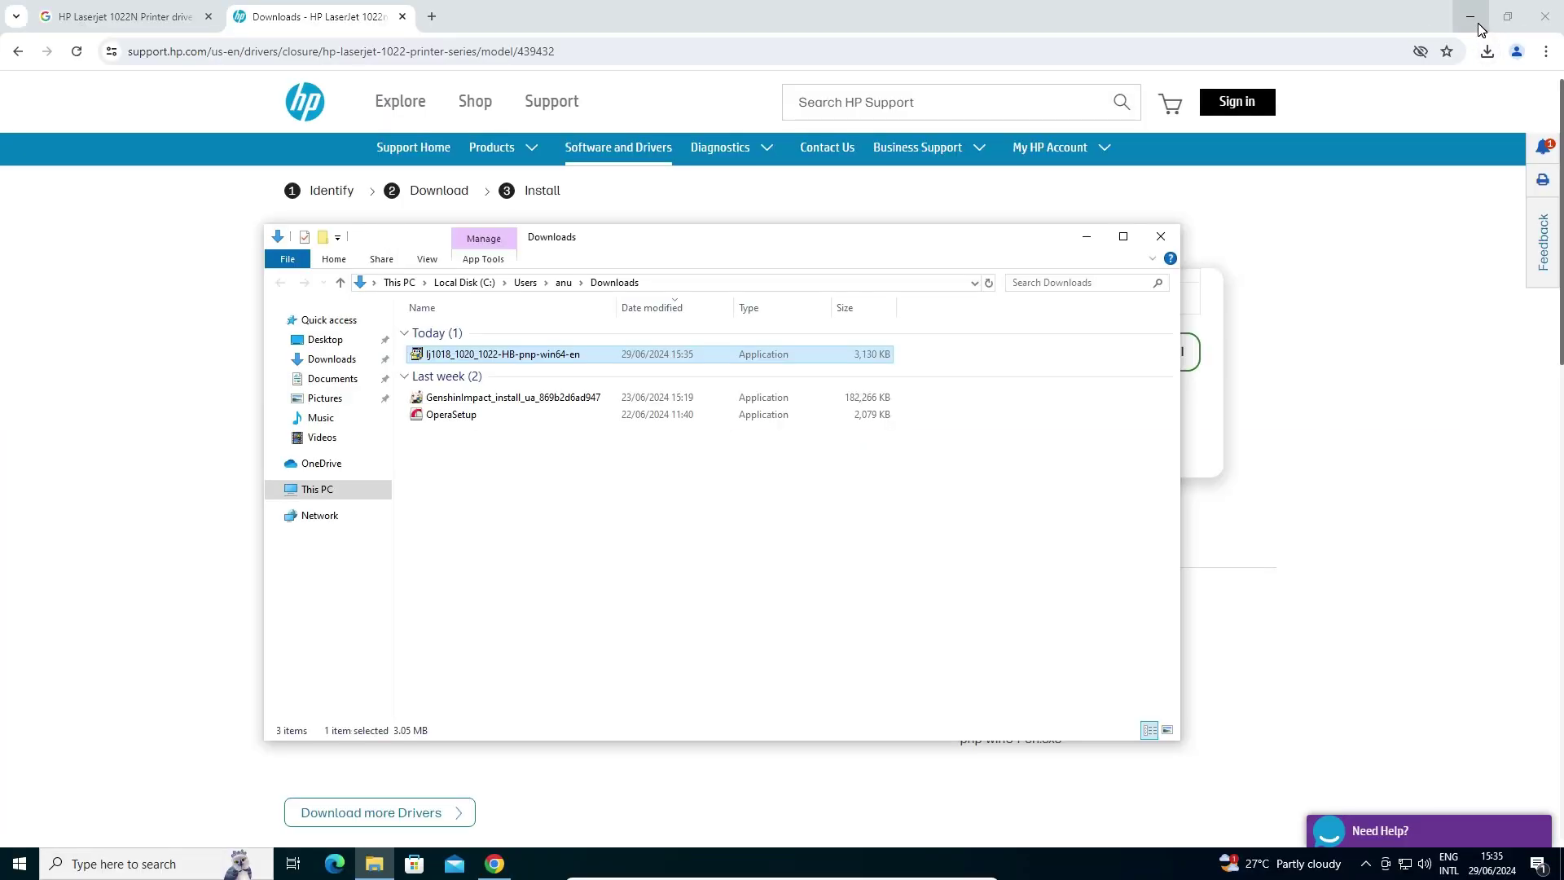
Step: Move the lj1018_1020_1022-HB-pnp-win64-en installer from Downloads onto the desktop and close the Downloads window
{"action": "left_click", "coordinate": [1479, 27]}
{"action": "left_click_drag", "start_coordinate": [794, 335], "coordinate": [106, 831]}
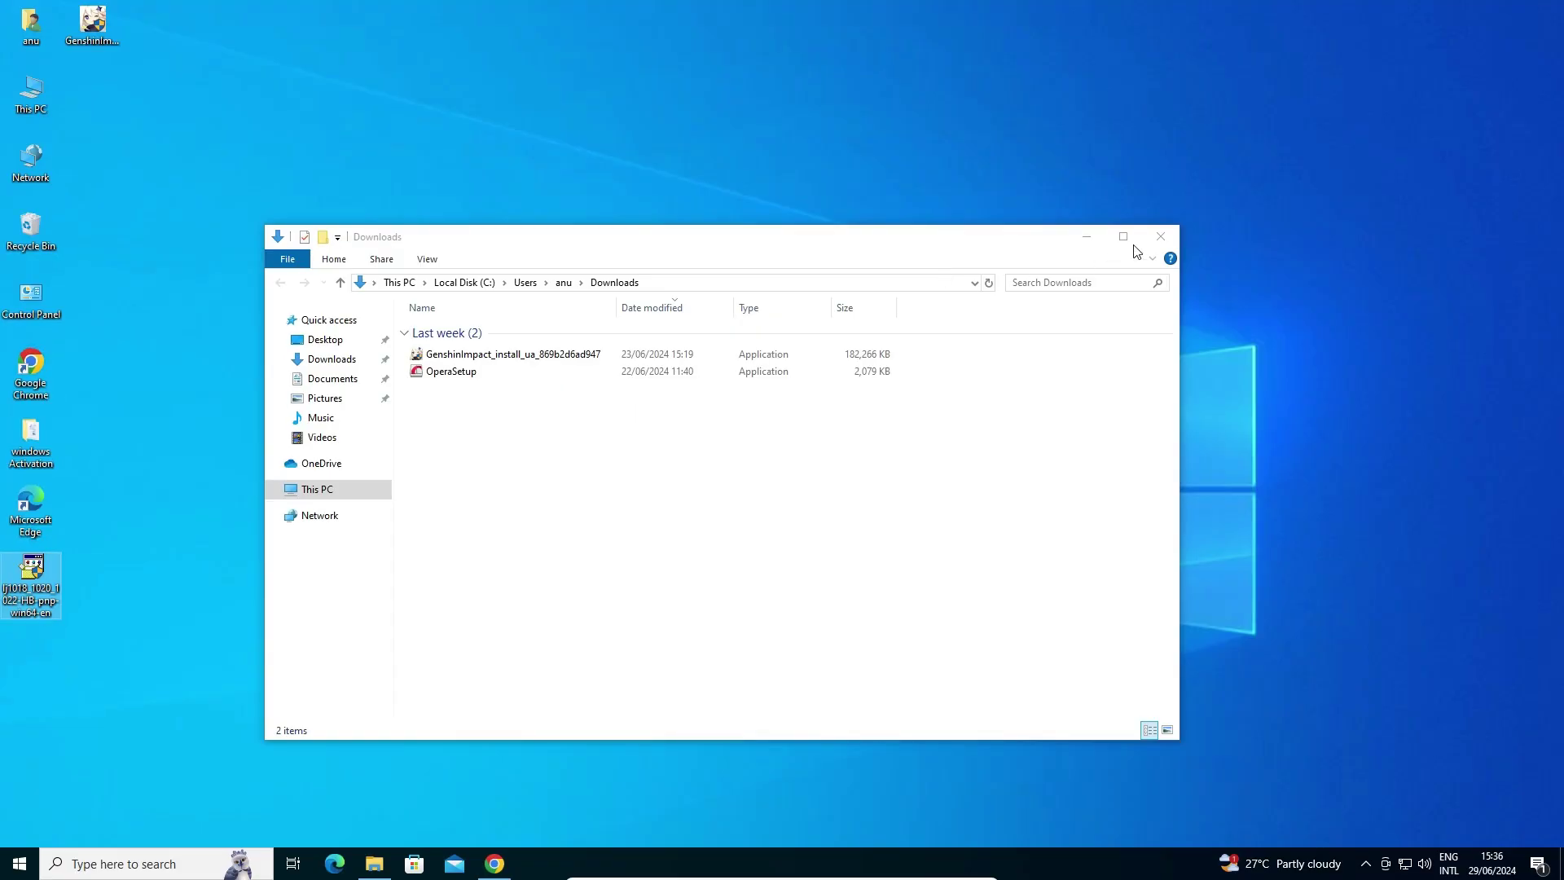
{"action": "left_click", "coordinate": [1161, 236]}
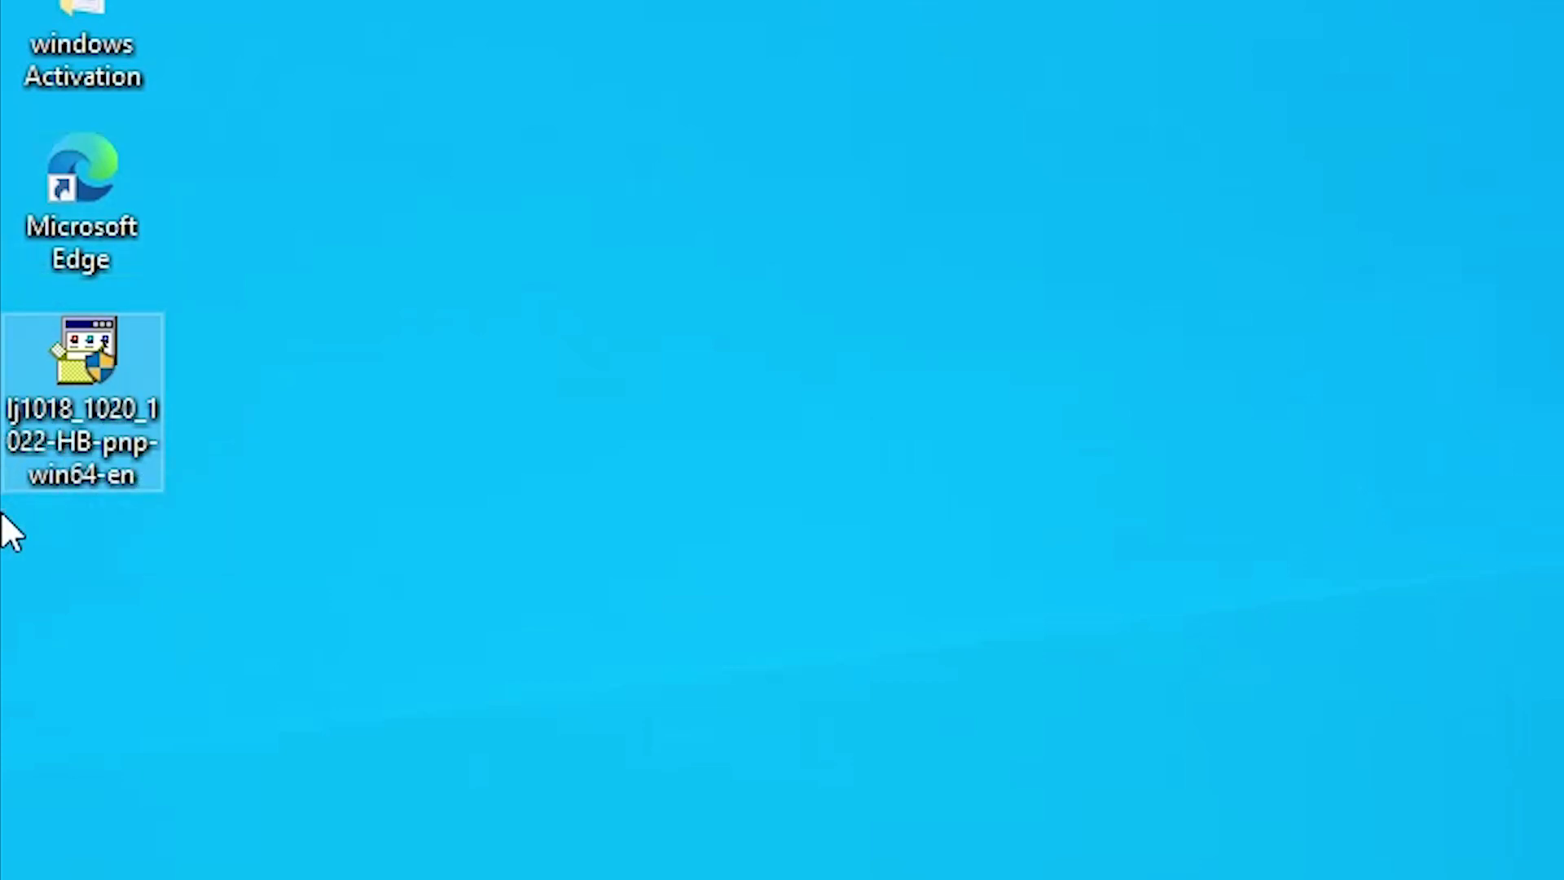
Step: Extract the lj1018 installer into a desktop folder, check its contents, and close the folder window
{"action": "right_click", "coordinate": [110, 413]}
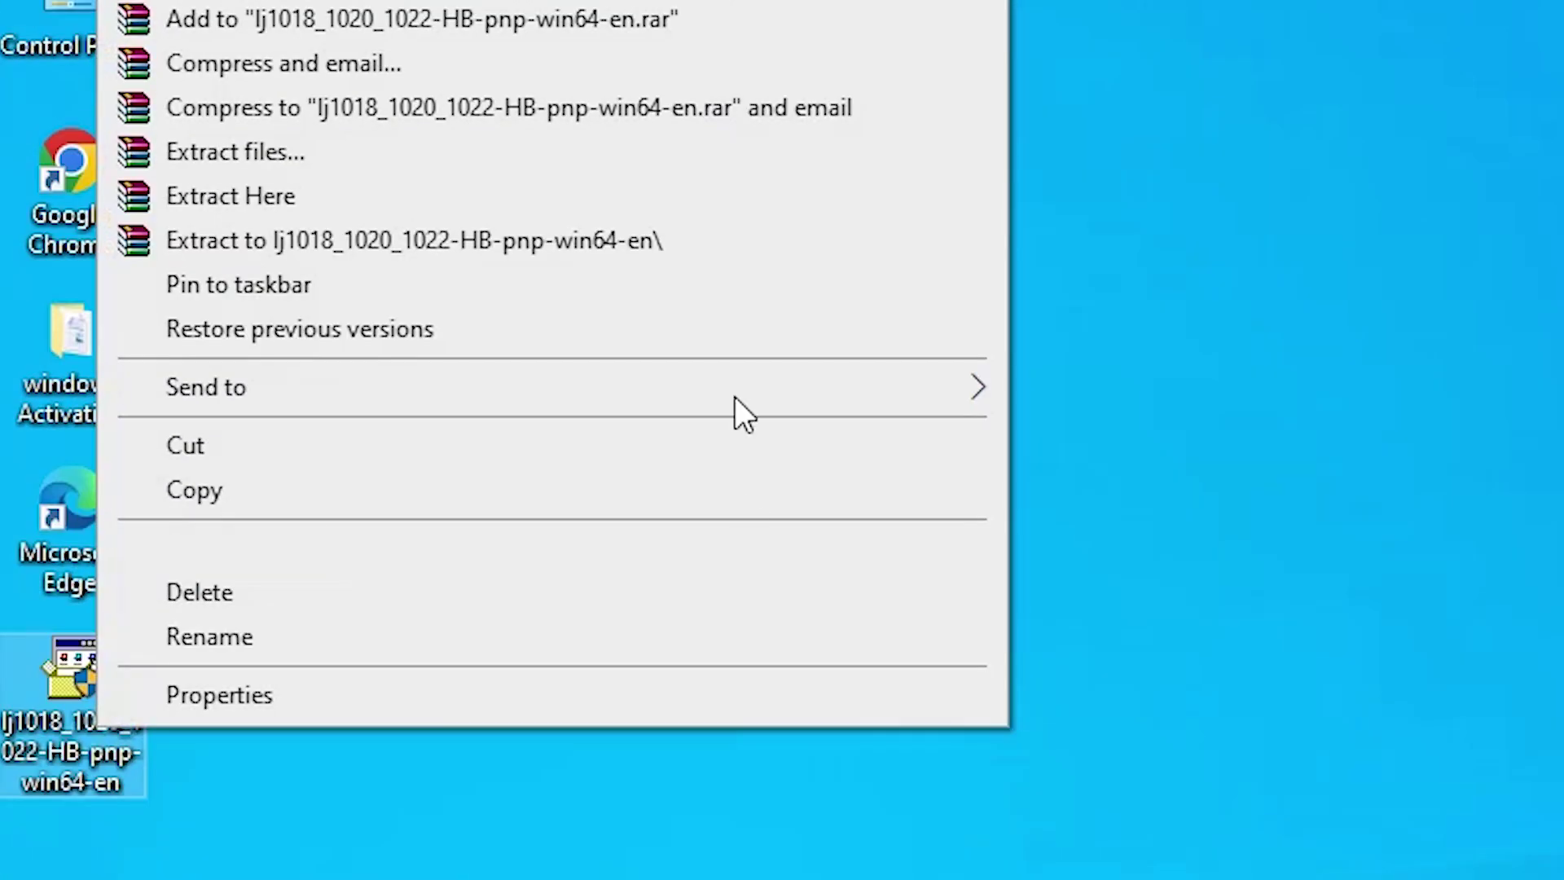
{"action": "left_click", "coordinate": [325, 154]}
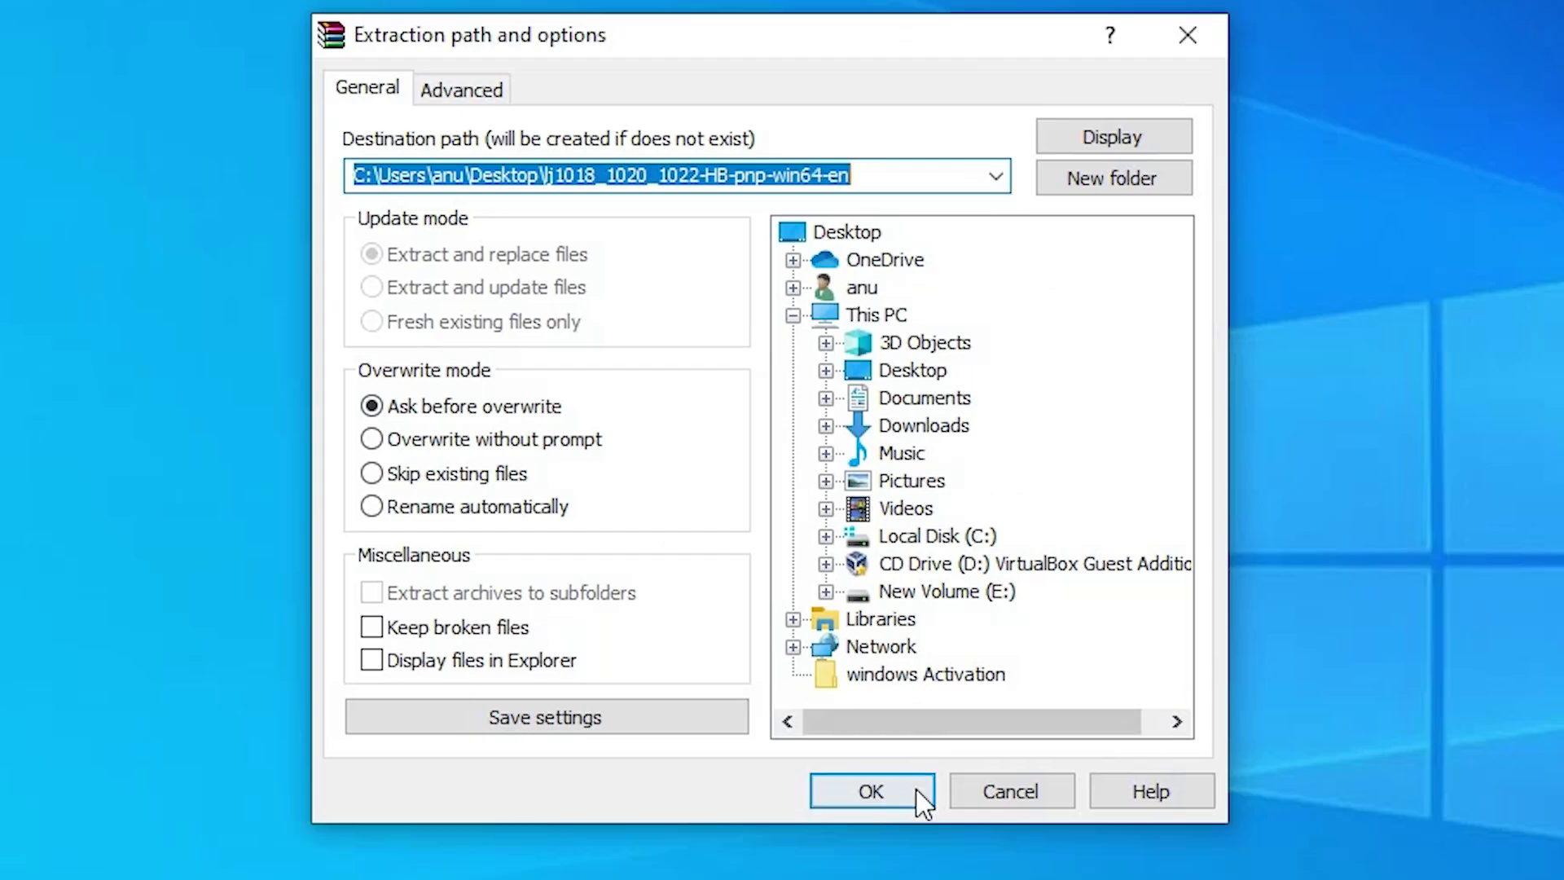
{"action": "left_click", "coordinate": [917, 790]}
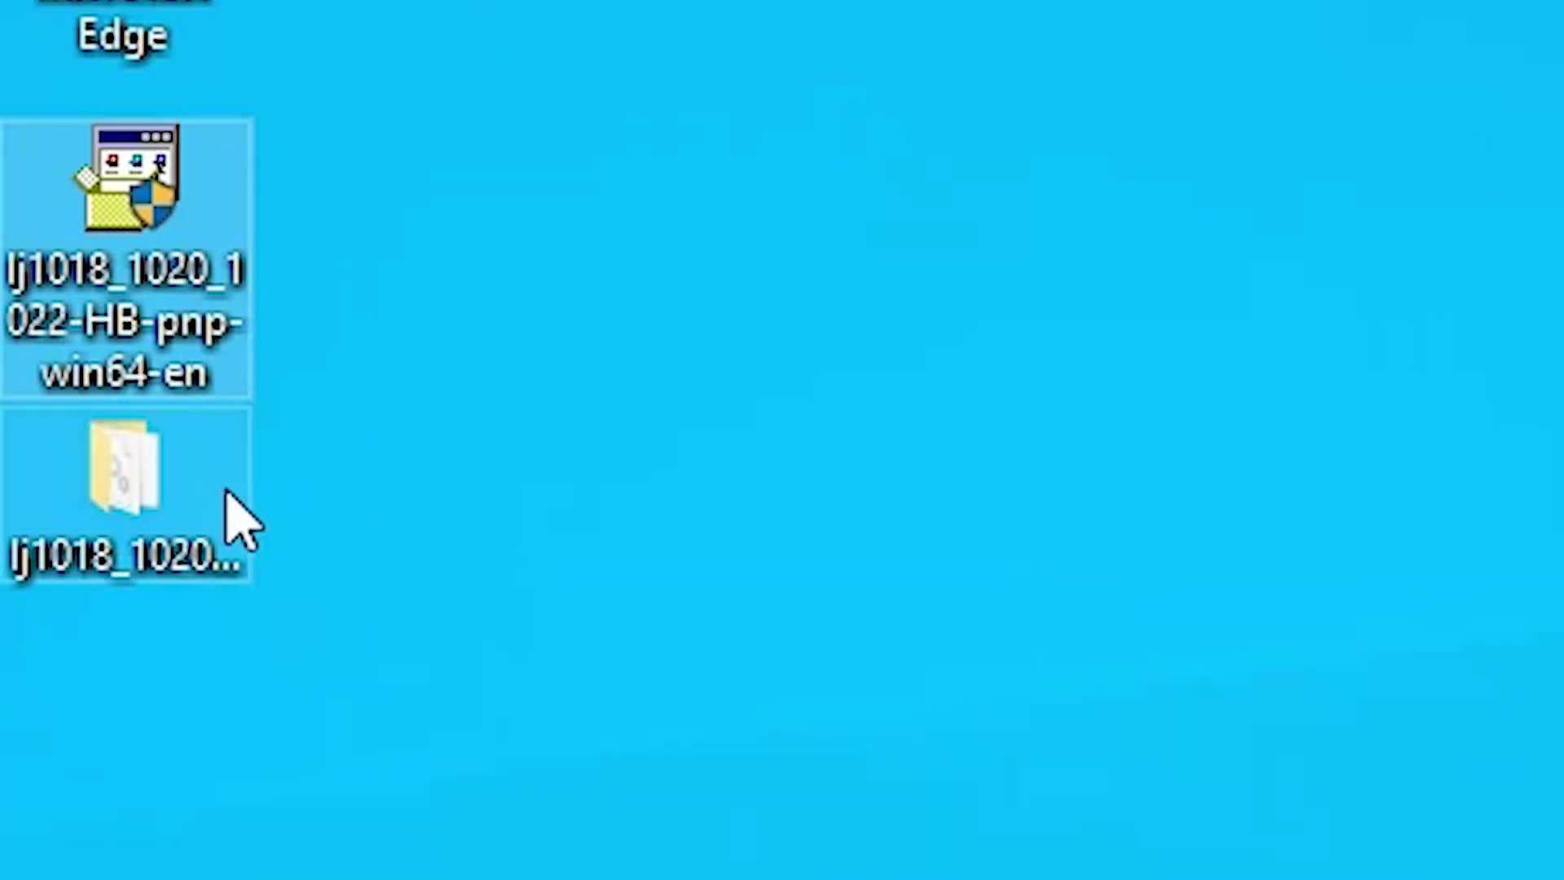
{"action": "double_click", "coordinate": [164, 511]}
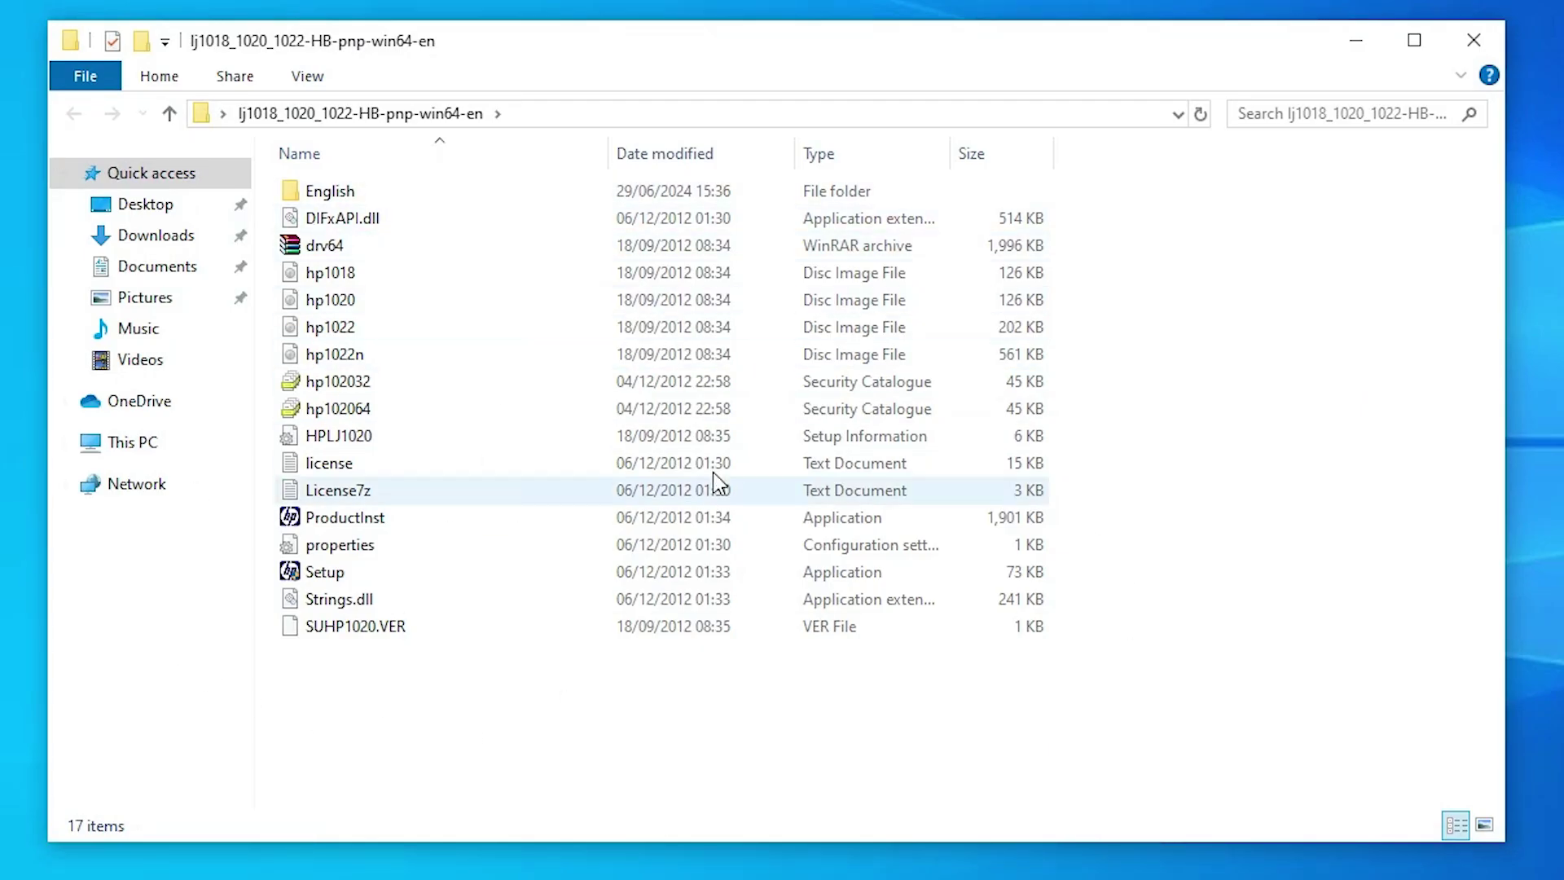
{"action": "left_click", "coordinate": [1474, 40]}
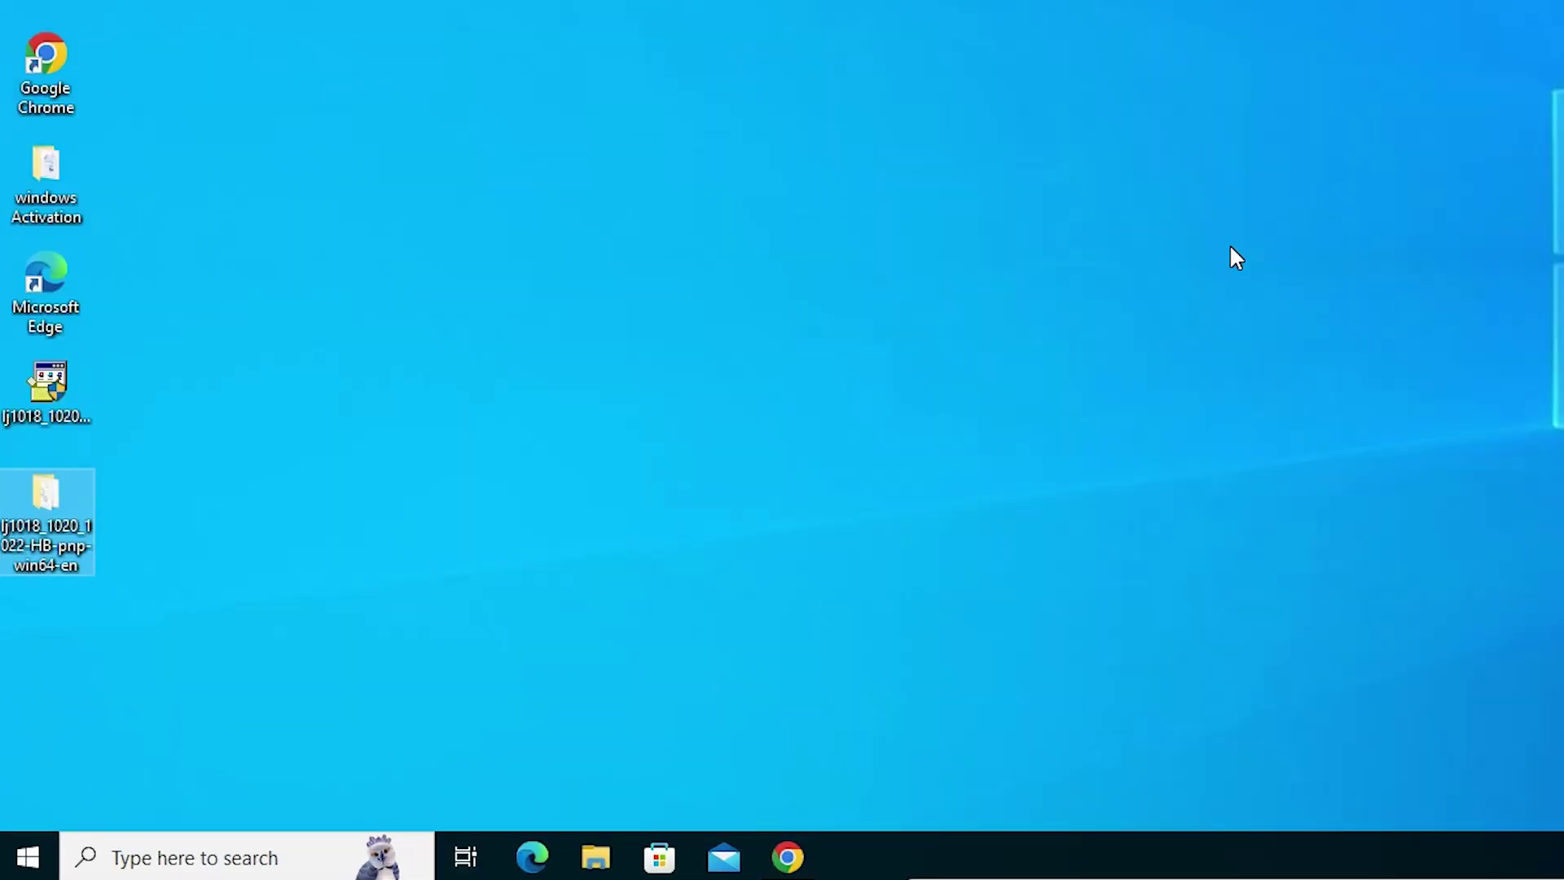
Step: Open Printers & scanners via Start search 'pr', add a printer, and choose 'The printer that I want isn't listed'
{"action": "left_click", "coordinate": [27, 857]}
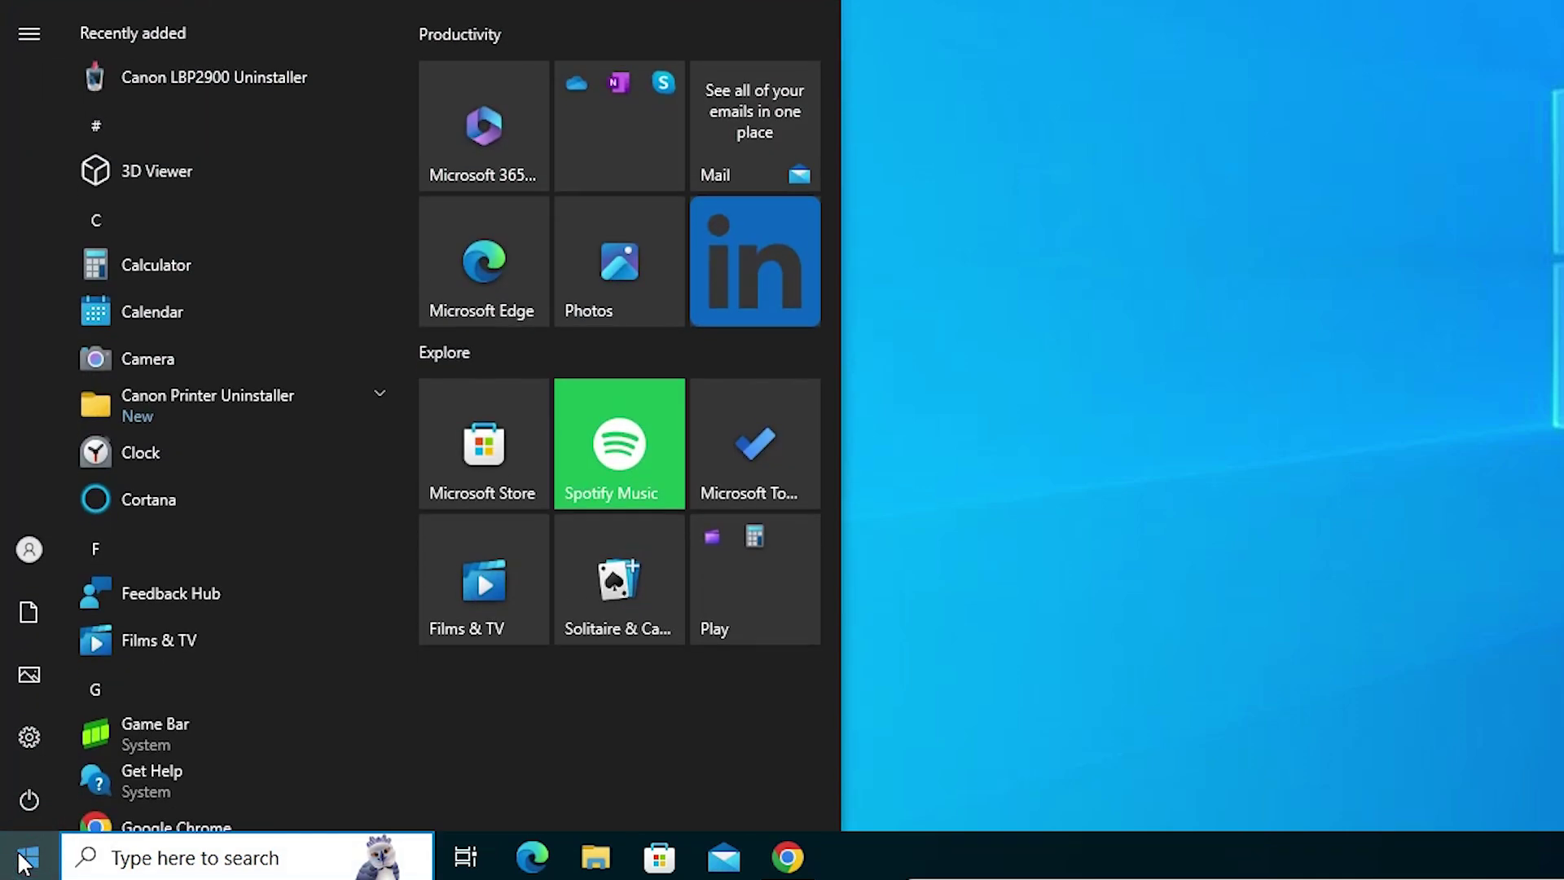
{"action": "type", "text": "pr"}
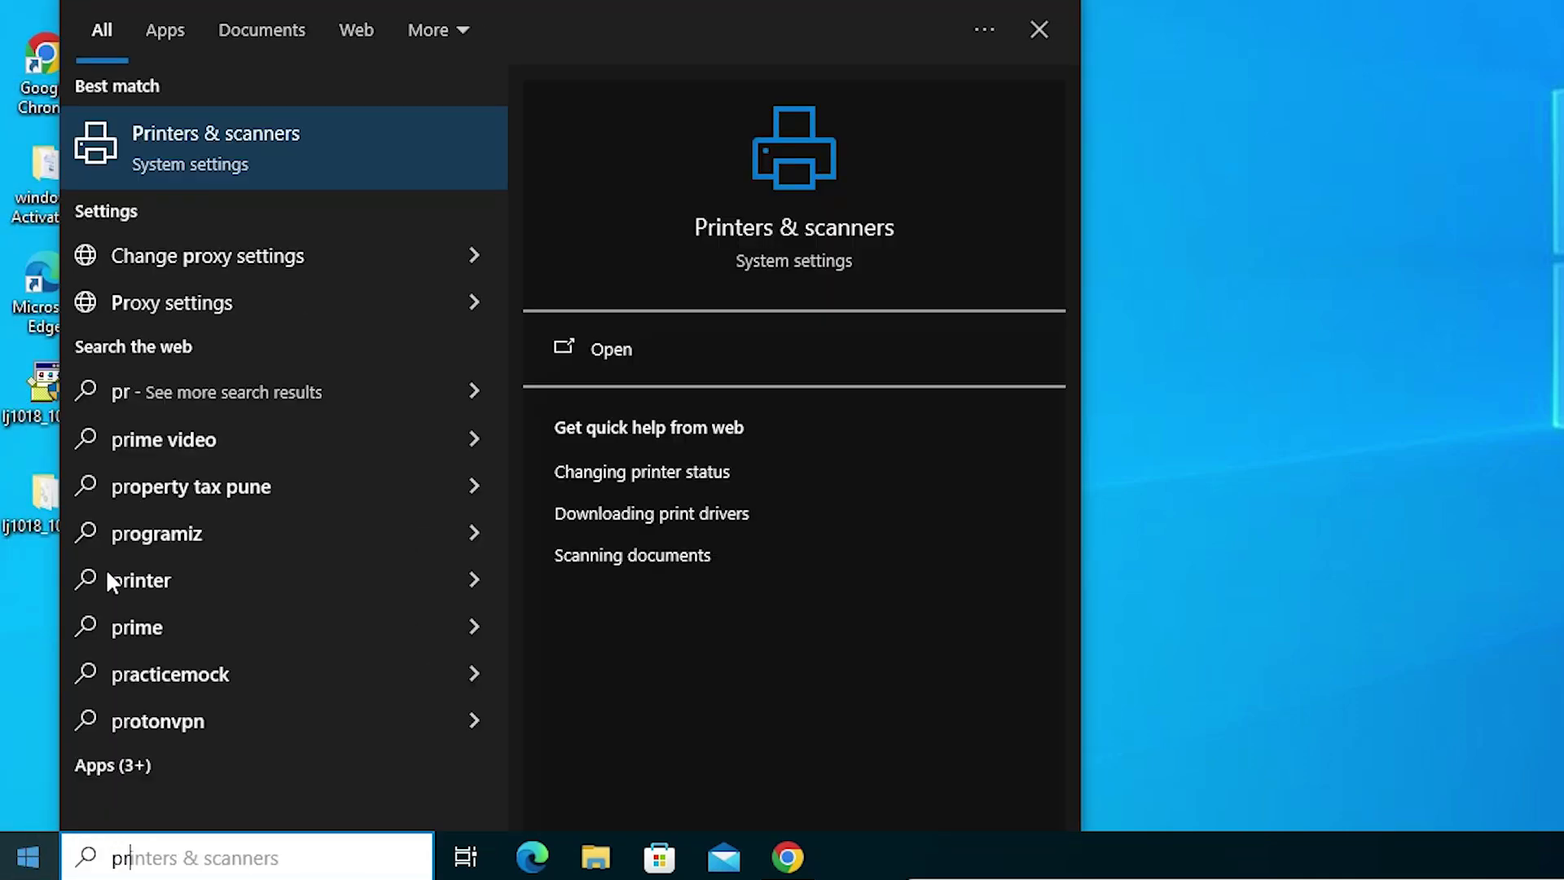
{"action": "left_click", "coordinate": [228, 157]}
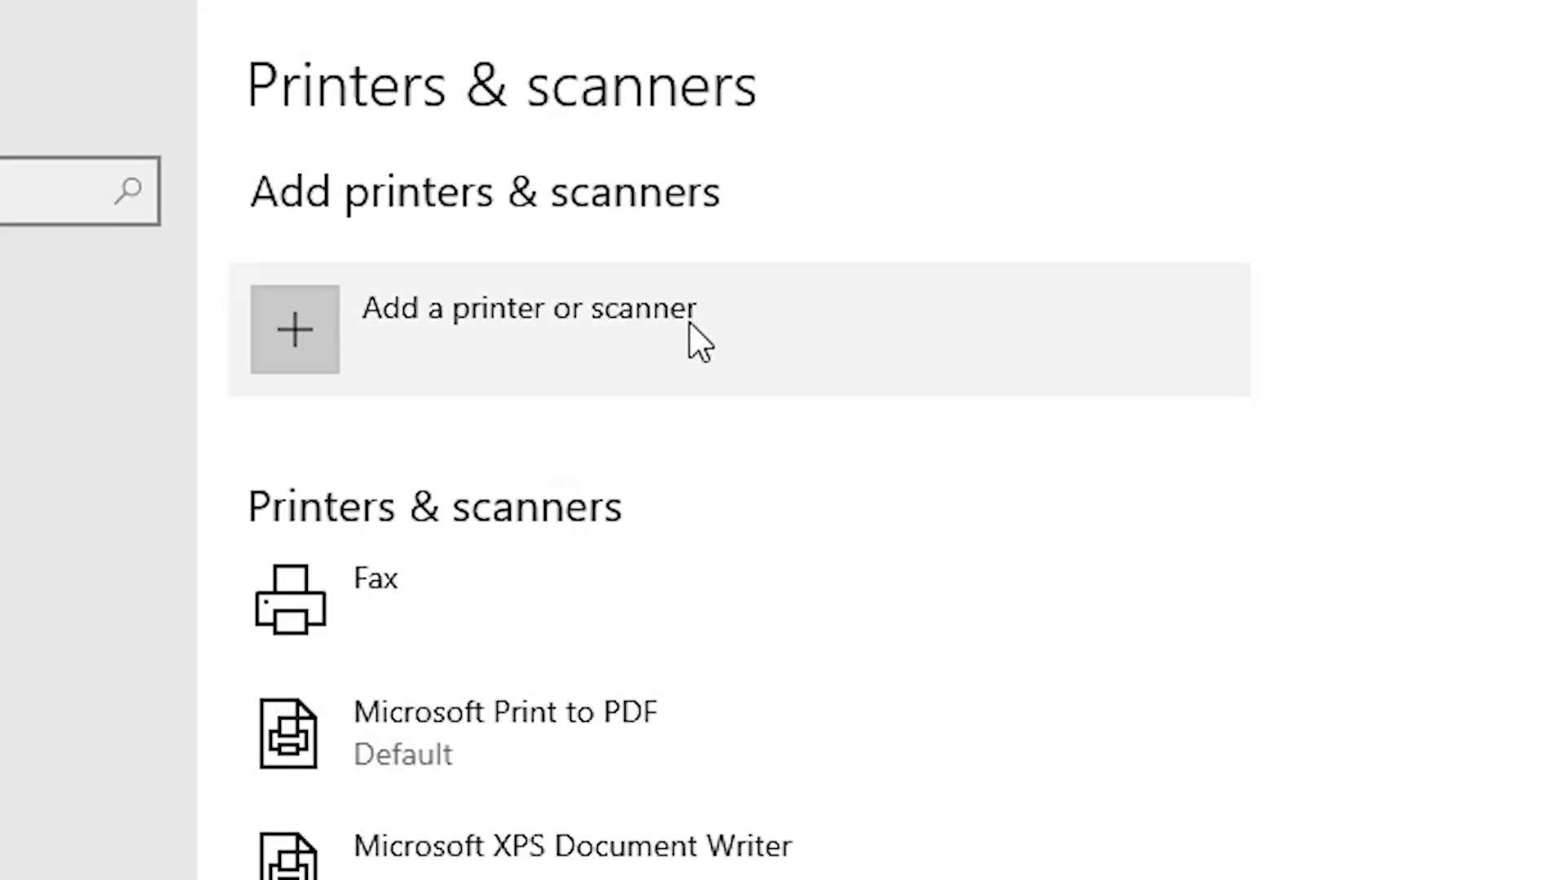
{"action": "left_click", "coordinate": [690, 322]}
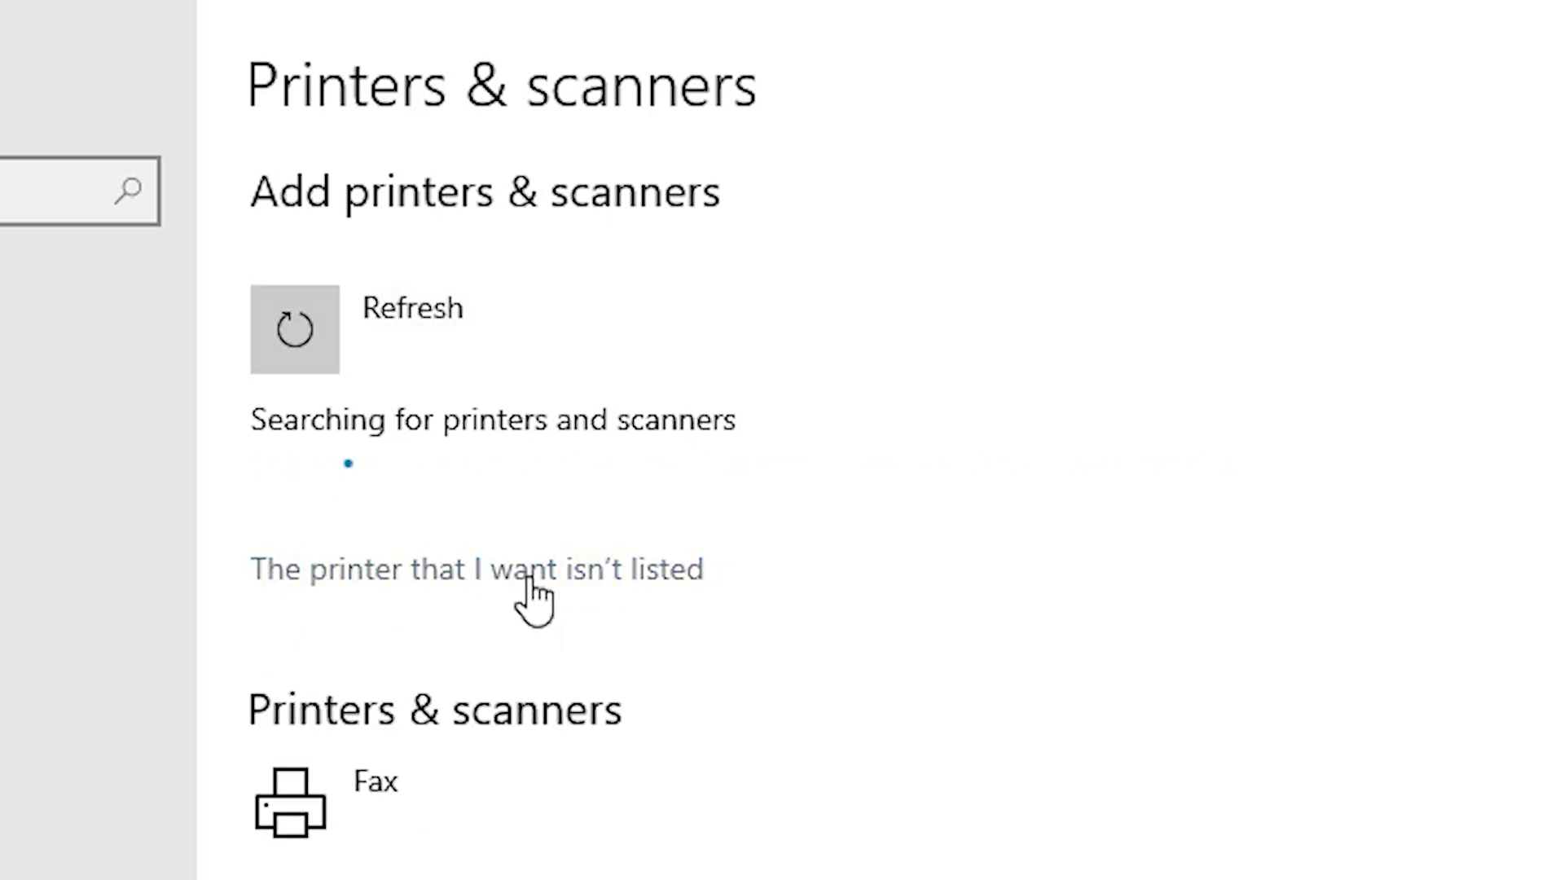
{"action": "left_click", "coordinate": [562, 572]}
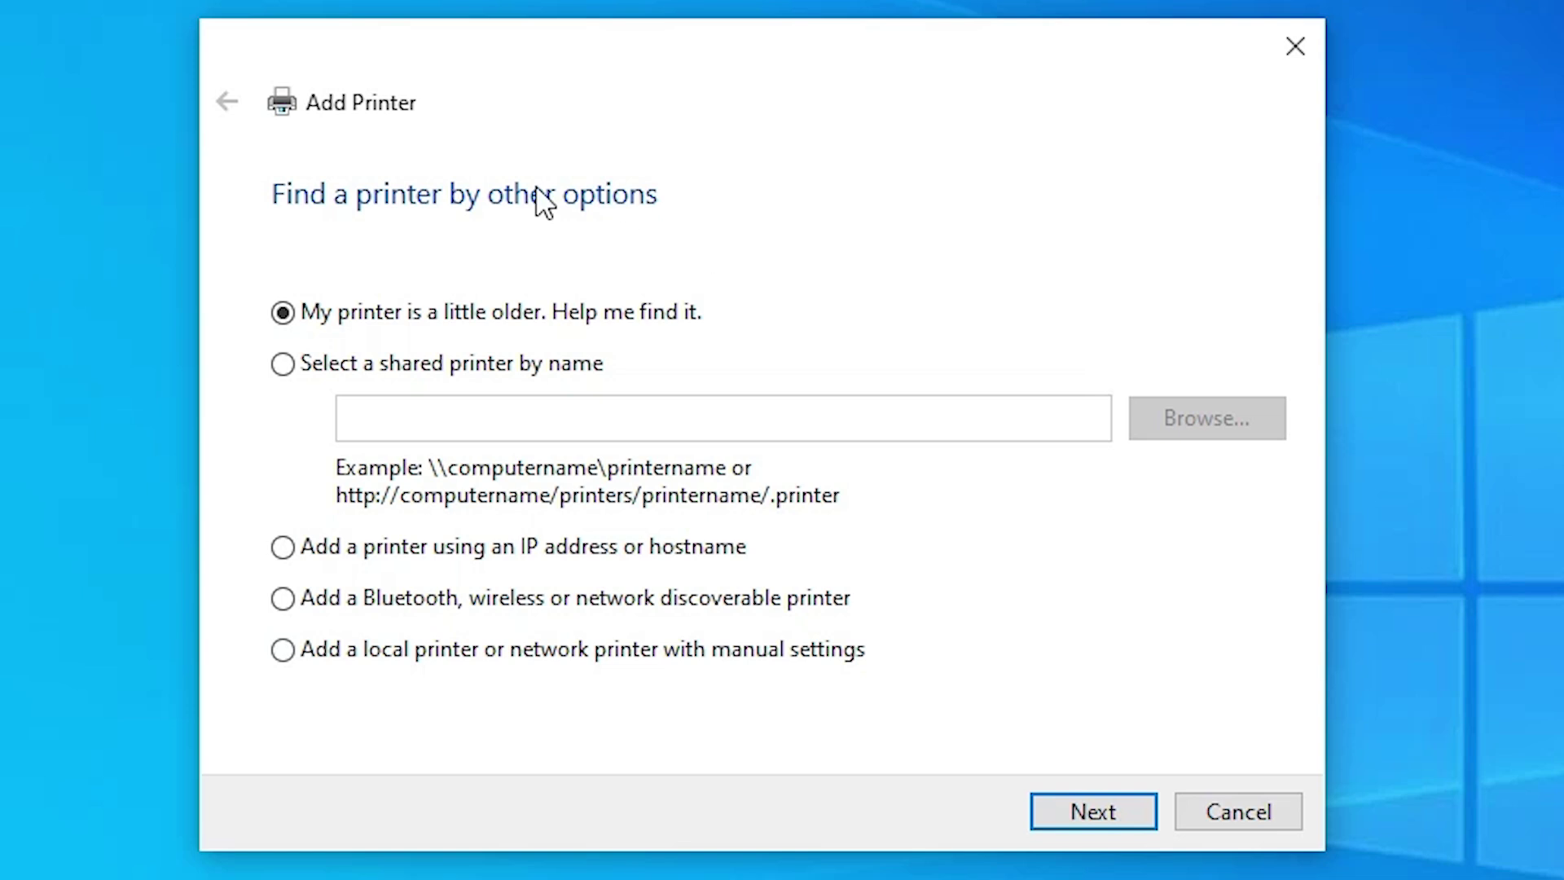
Step: Choose manual local printer setup on existing port USB001 (Local Port) and continue to driver installation
{"action": "left_click", "coordinate": [391, 652]}
{"action": "left_click", "coordinate": [1093, 811]}
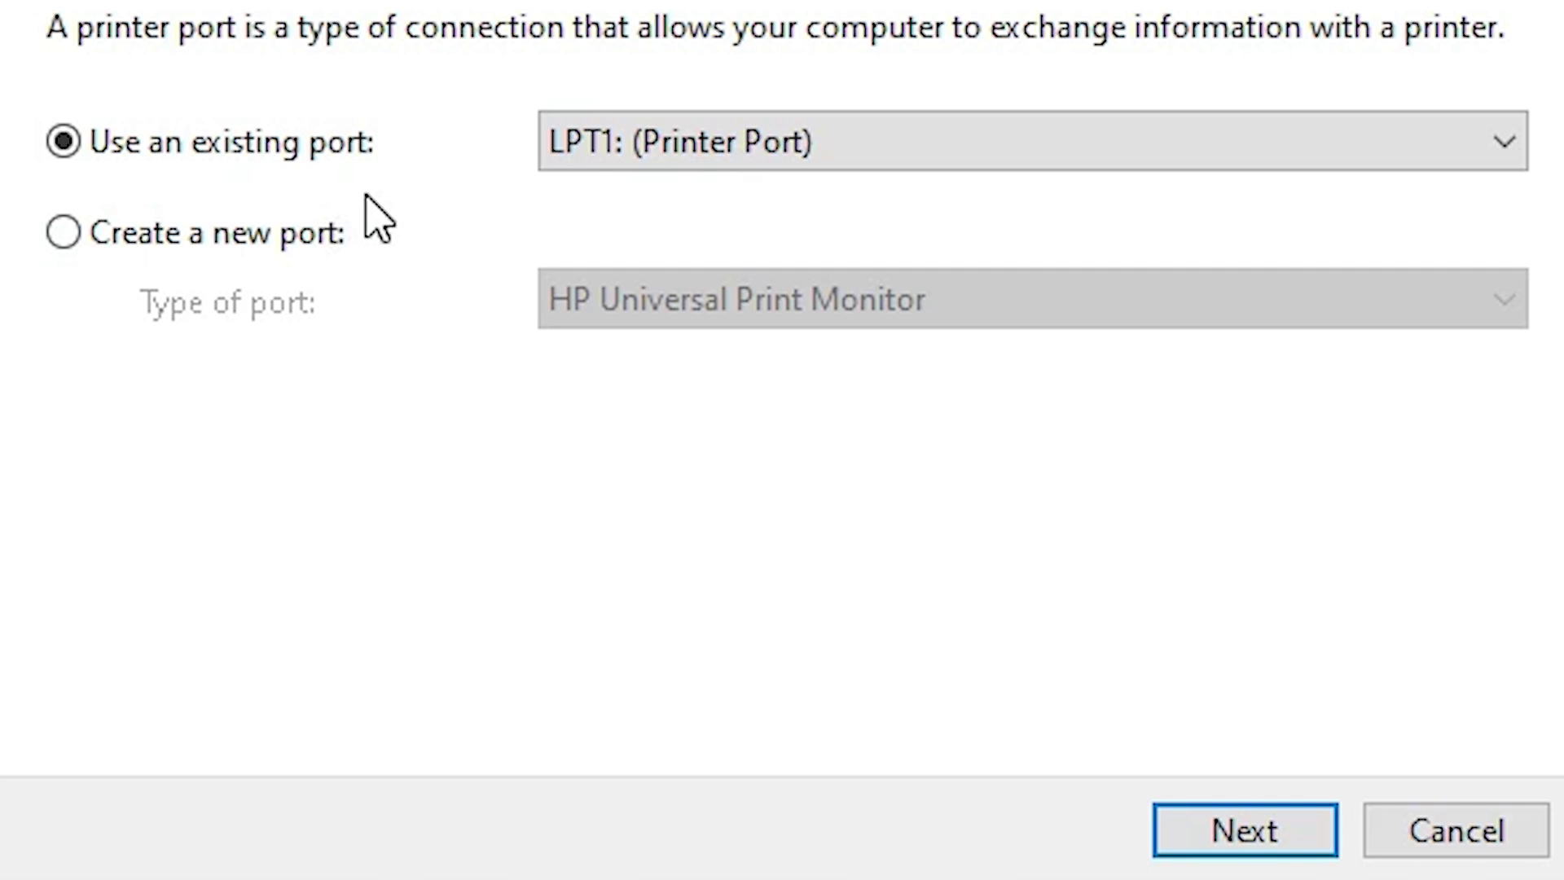
{"action": "left_click", "coordinate": [775, 160]}
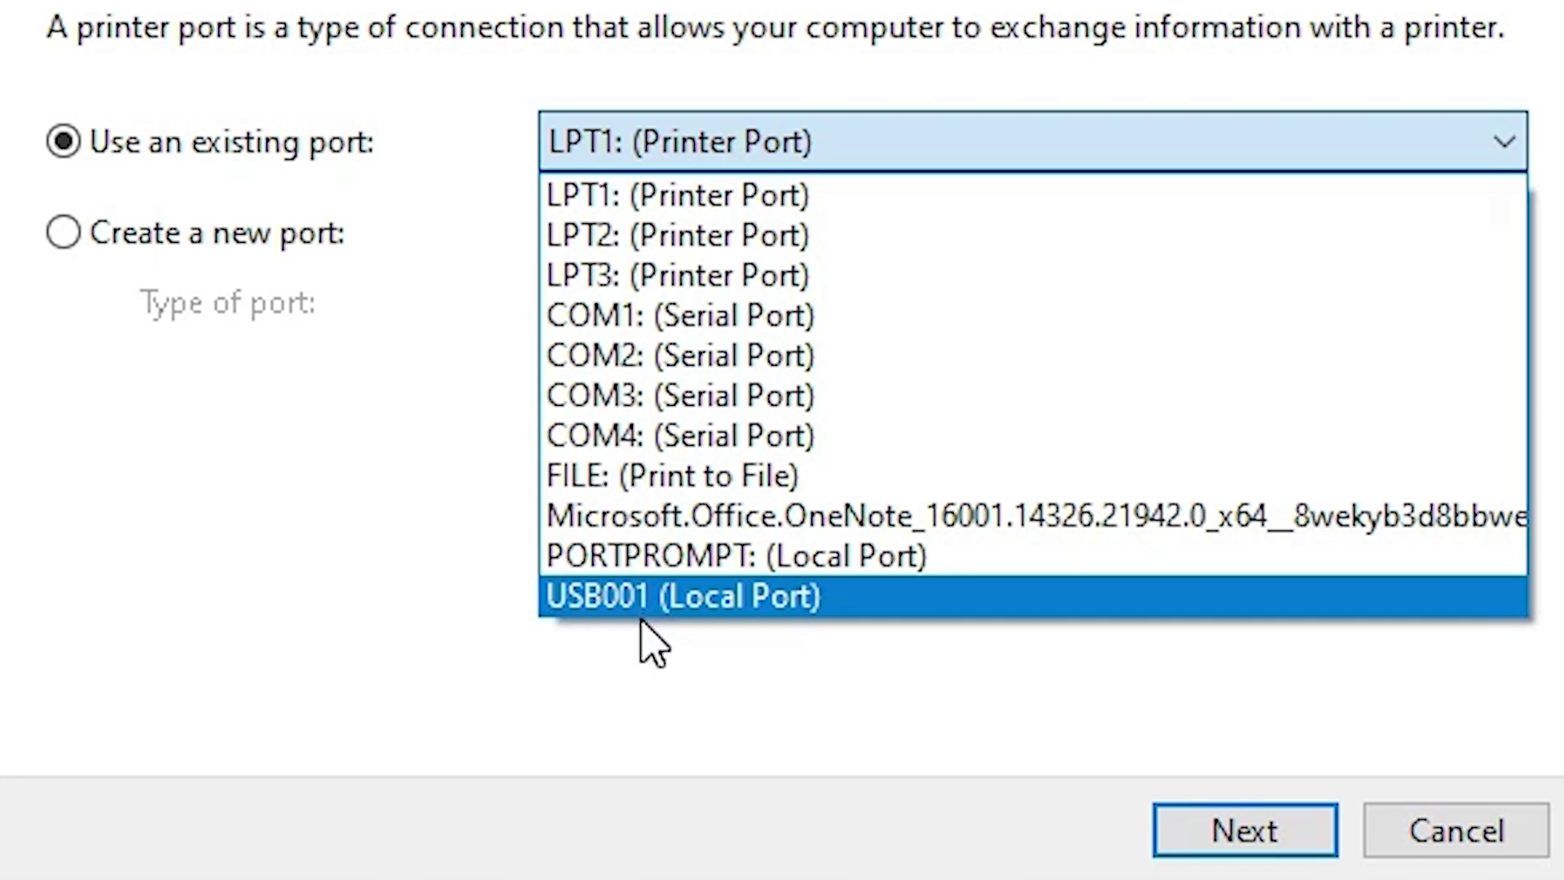
{"action": "left_click", "coordinate": [682, 610]}
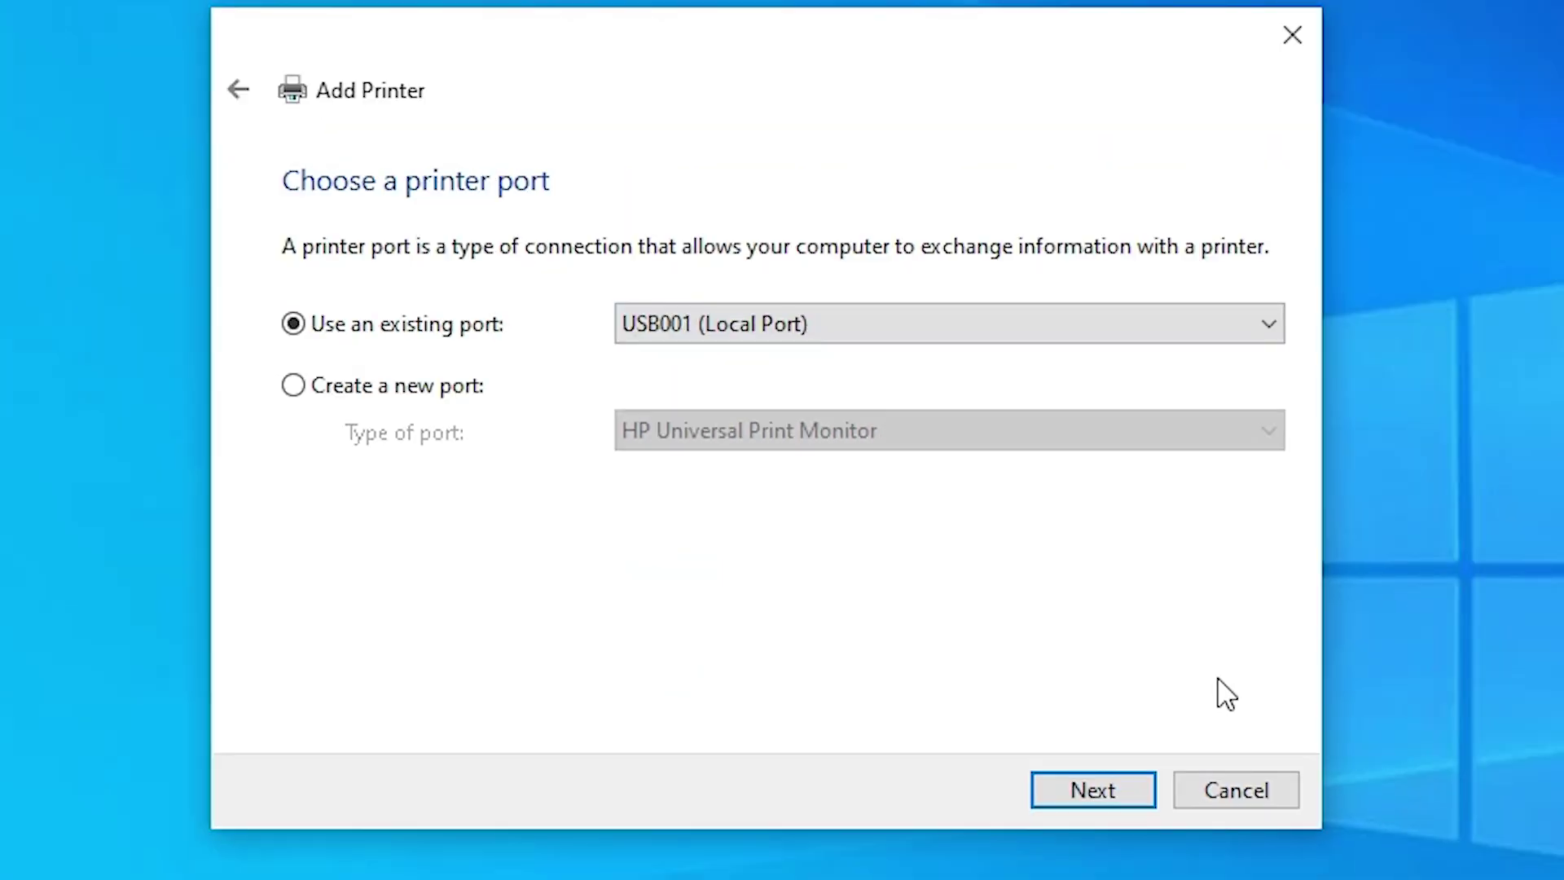
{"action": "left_click", "coordinate": [1148, 782]}
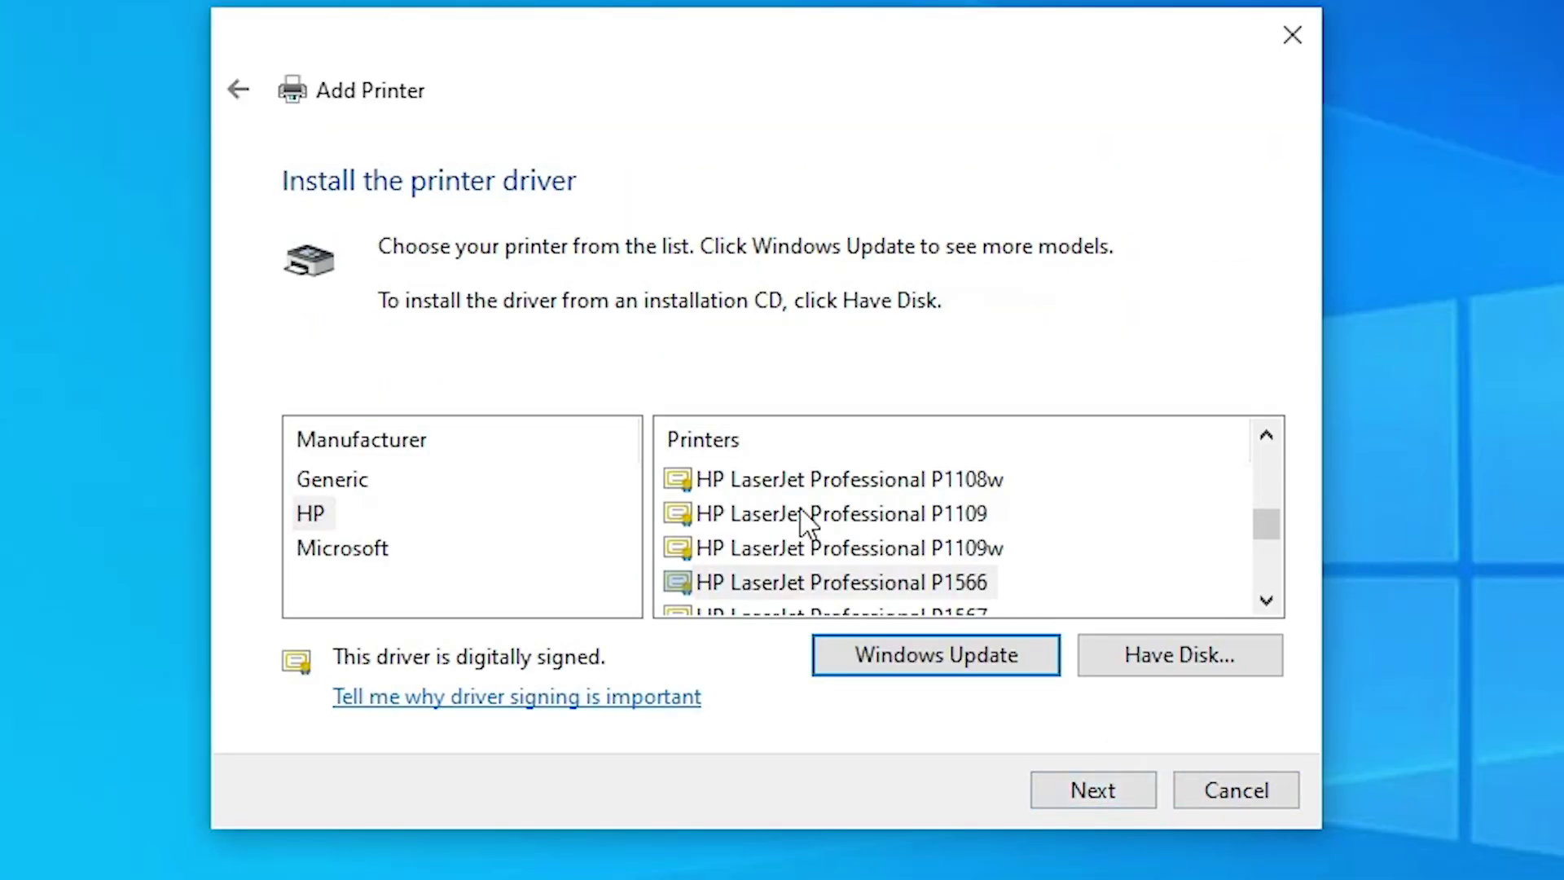
Step: Load HPLJ1020 from the desktop lj1018_1020_1022-HB-pnp-win64-en folder via Have Disk to list LaserJet 1020/1022 models
{"action": "left_click", "coordinate": [1160, 657]}
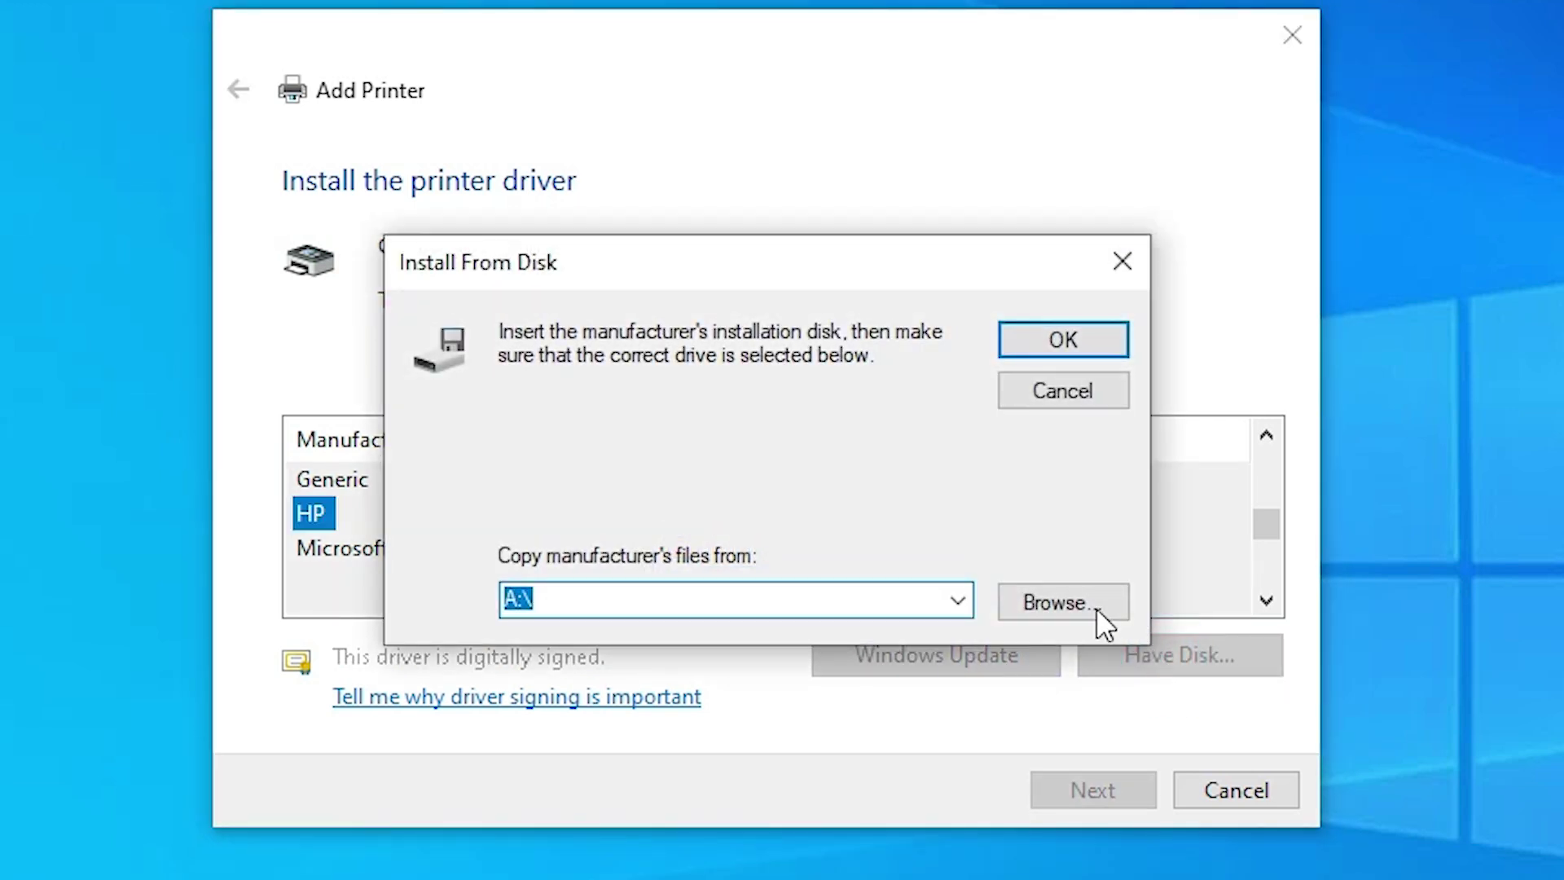
{"action": "left_click", "coordinate": [1077, 598]}
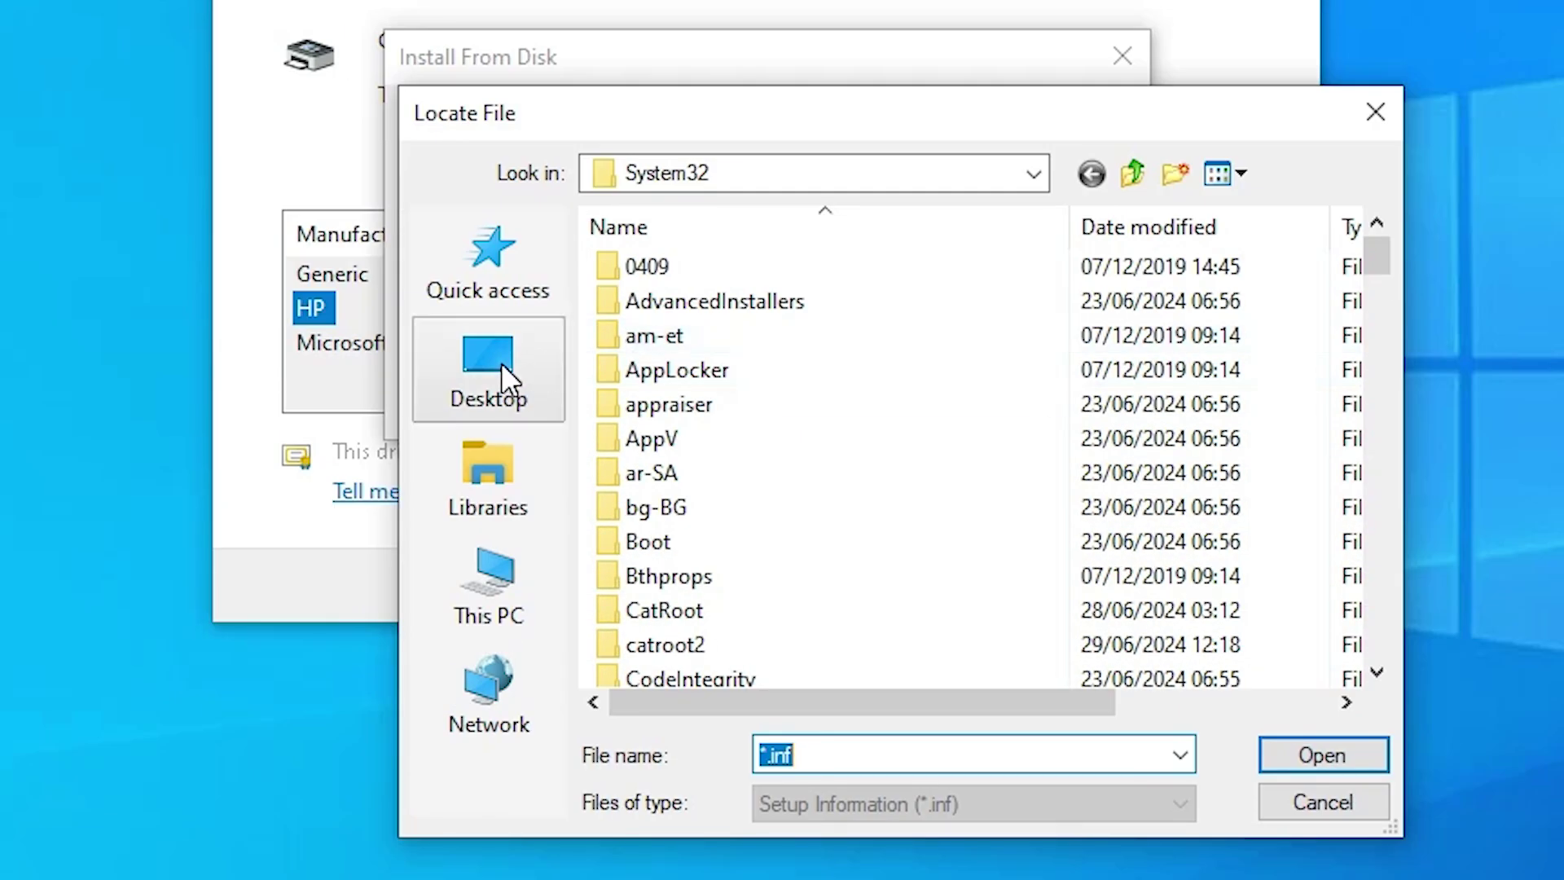
{"action": "left_click", "coordinate": [501, 363]}
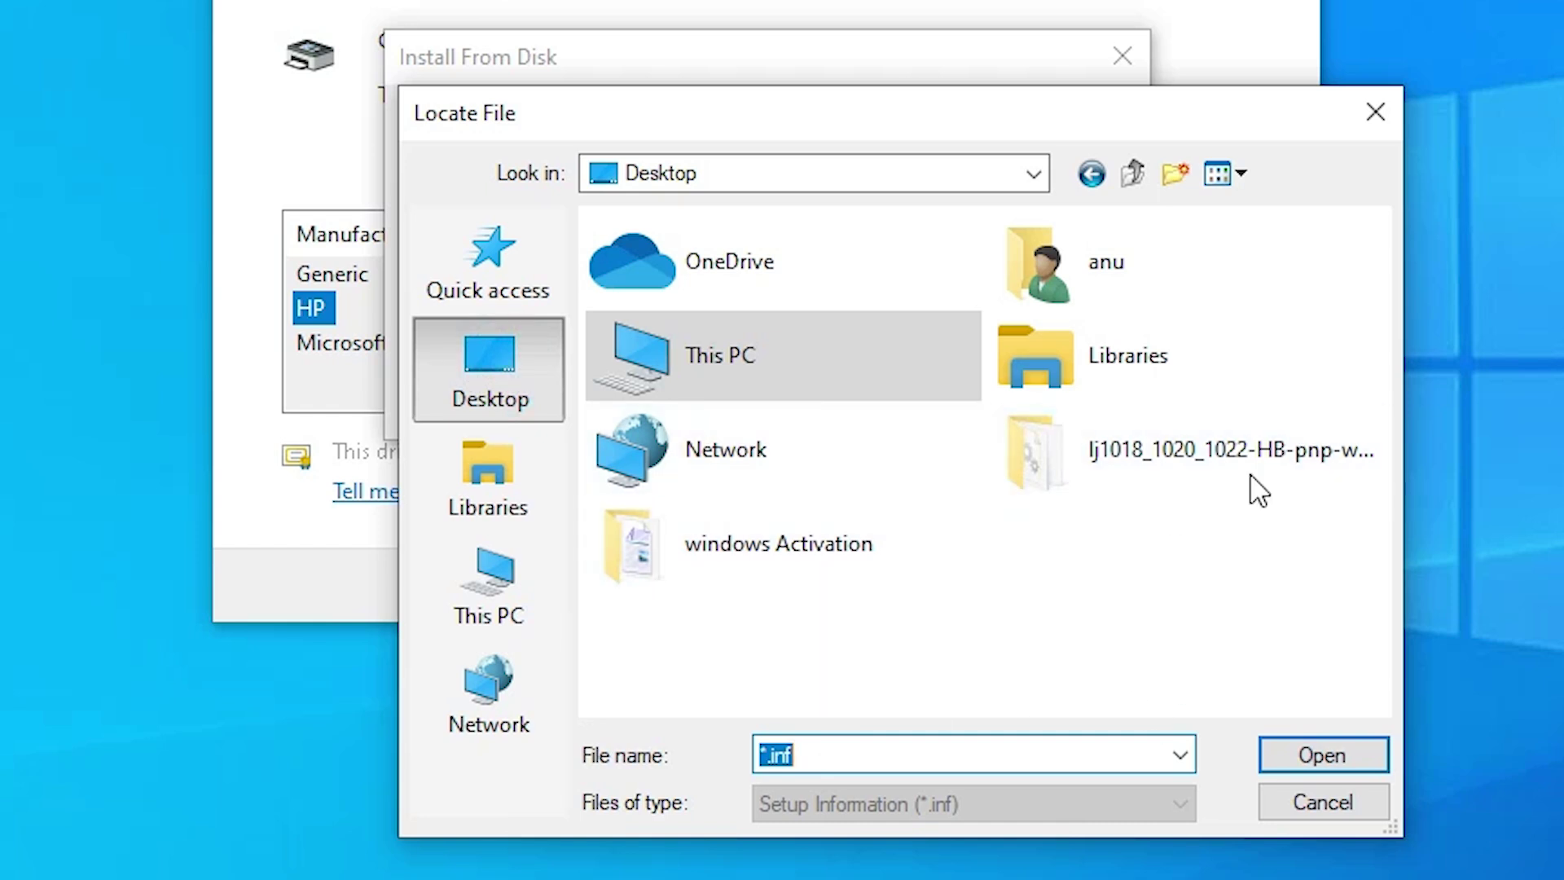
{"action": "double_click", "coordinate": [1104, 474]}
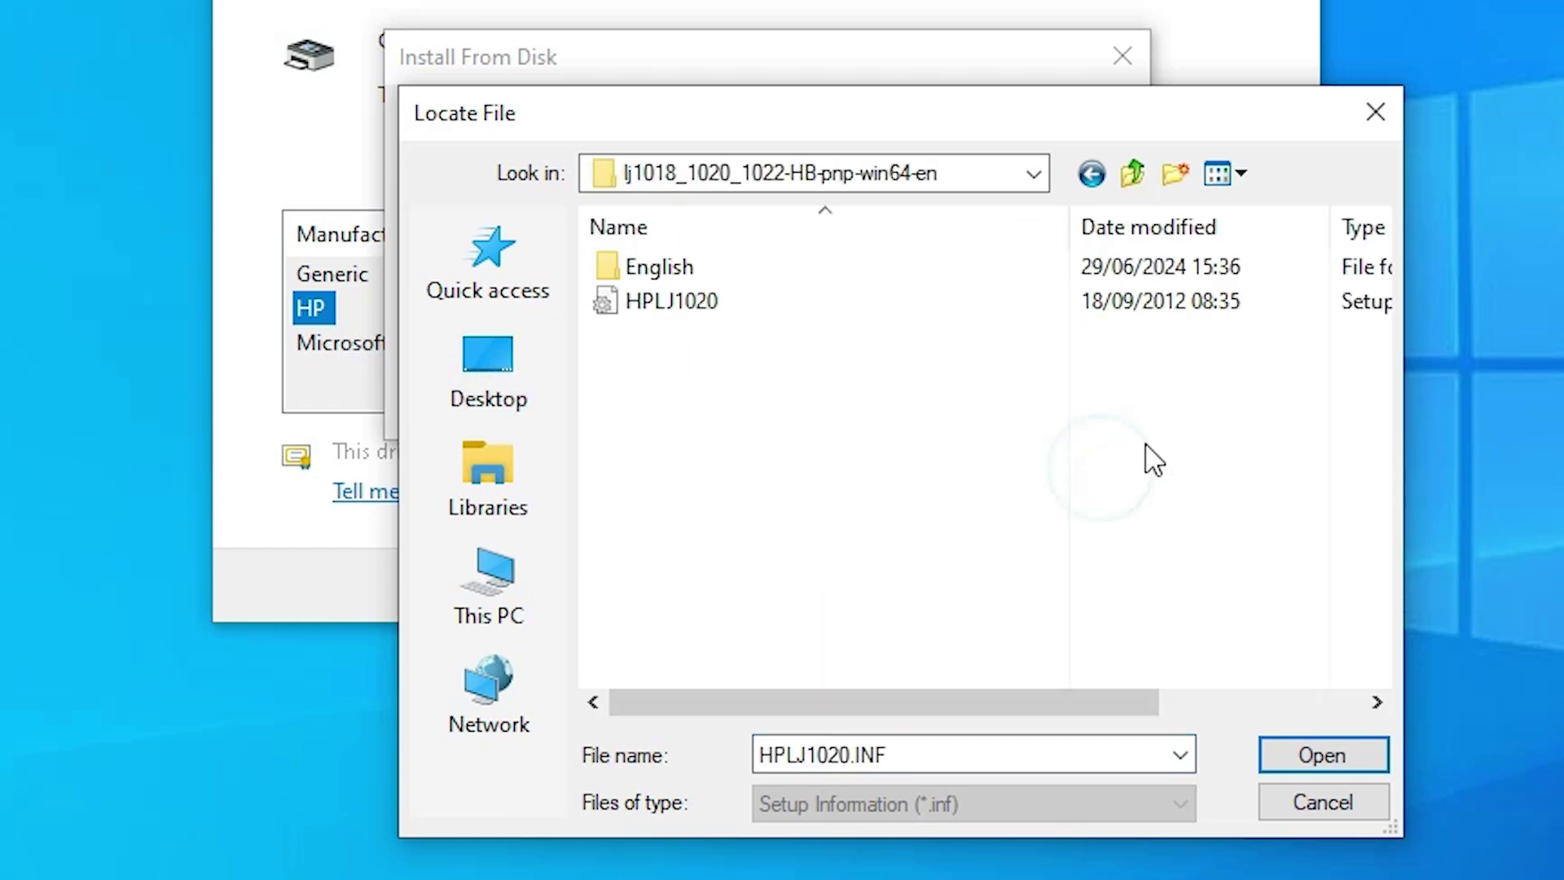
{"action": "left_click", "coordinate": [685, 308]}
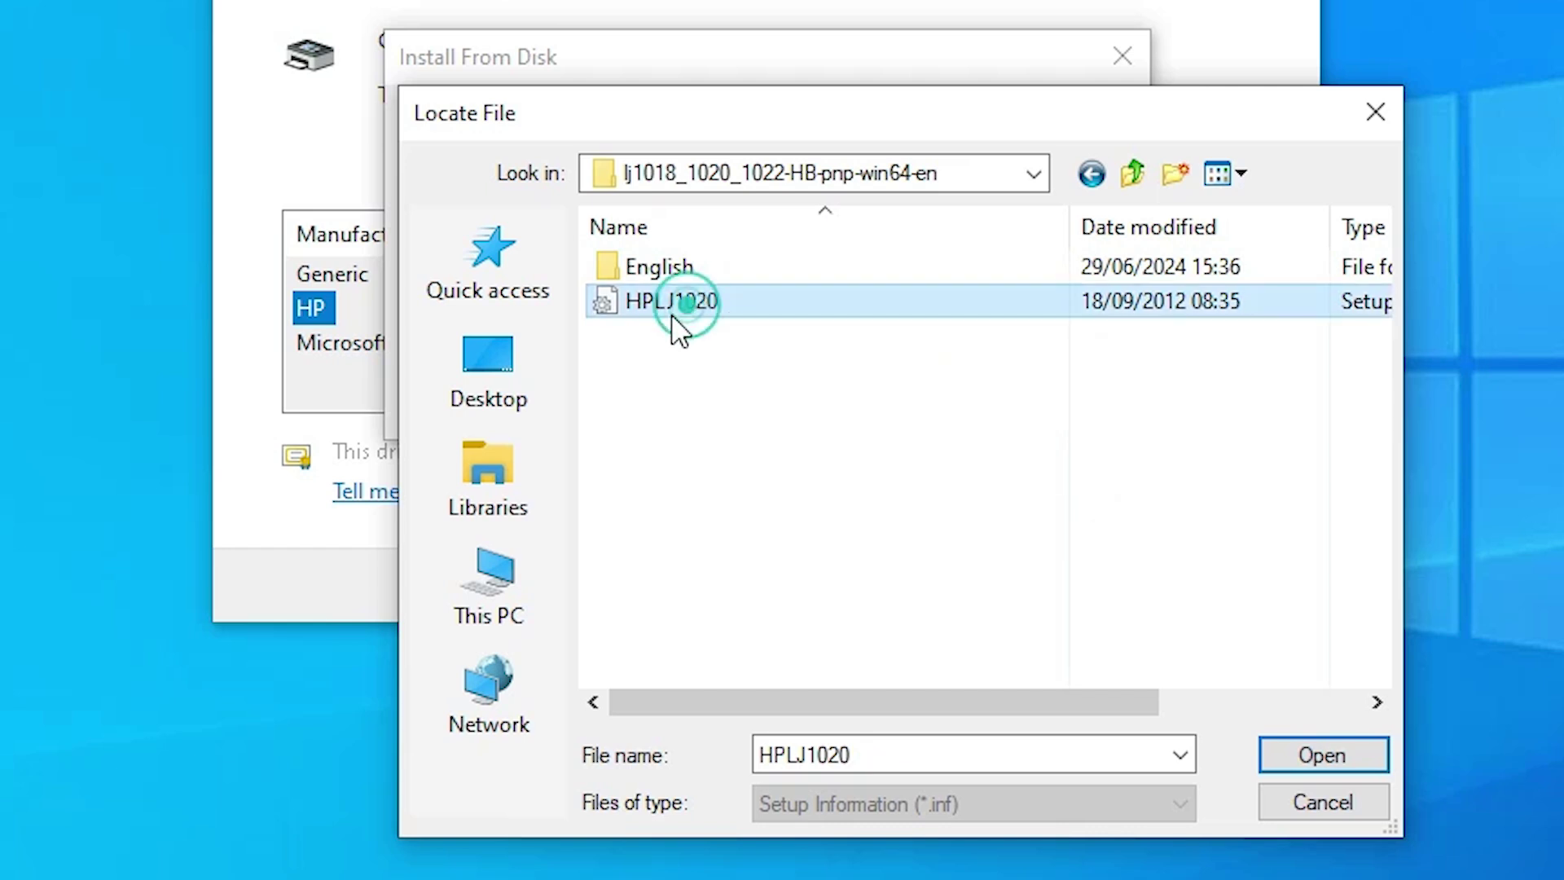
{"action": "left_click", "coordinate": [1372, 761]}
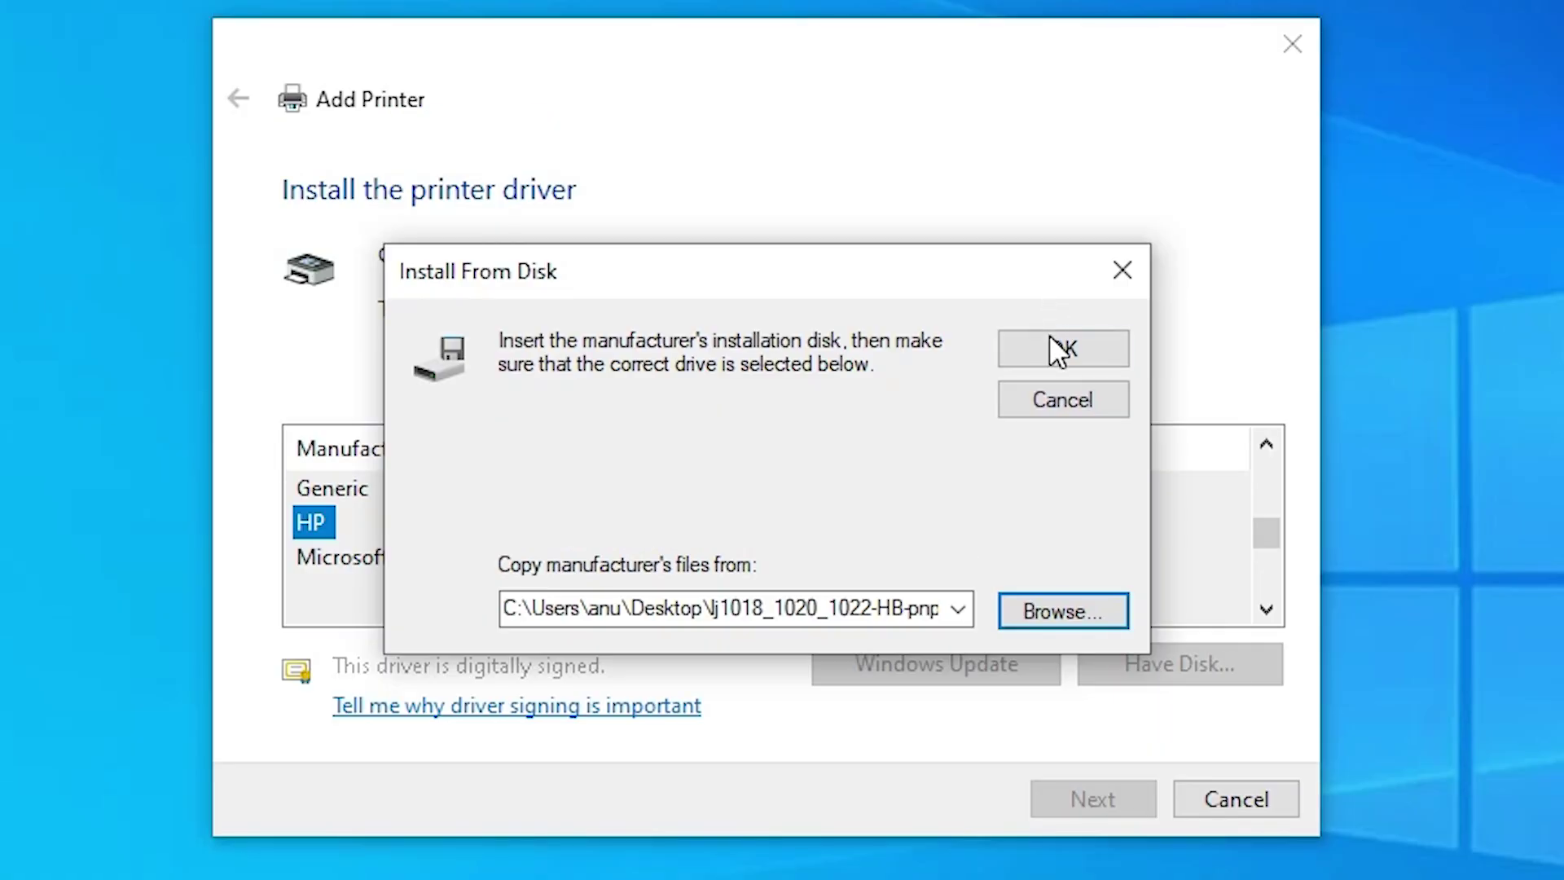
{"action": "left_click", "coordinate": [1051, 342]}
{"action": "scroll", "coordinate": [527, 538], "scroll_direction": "down", "scroll_amount": 1}
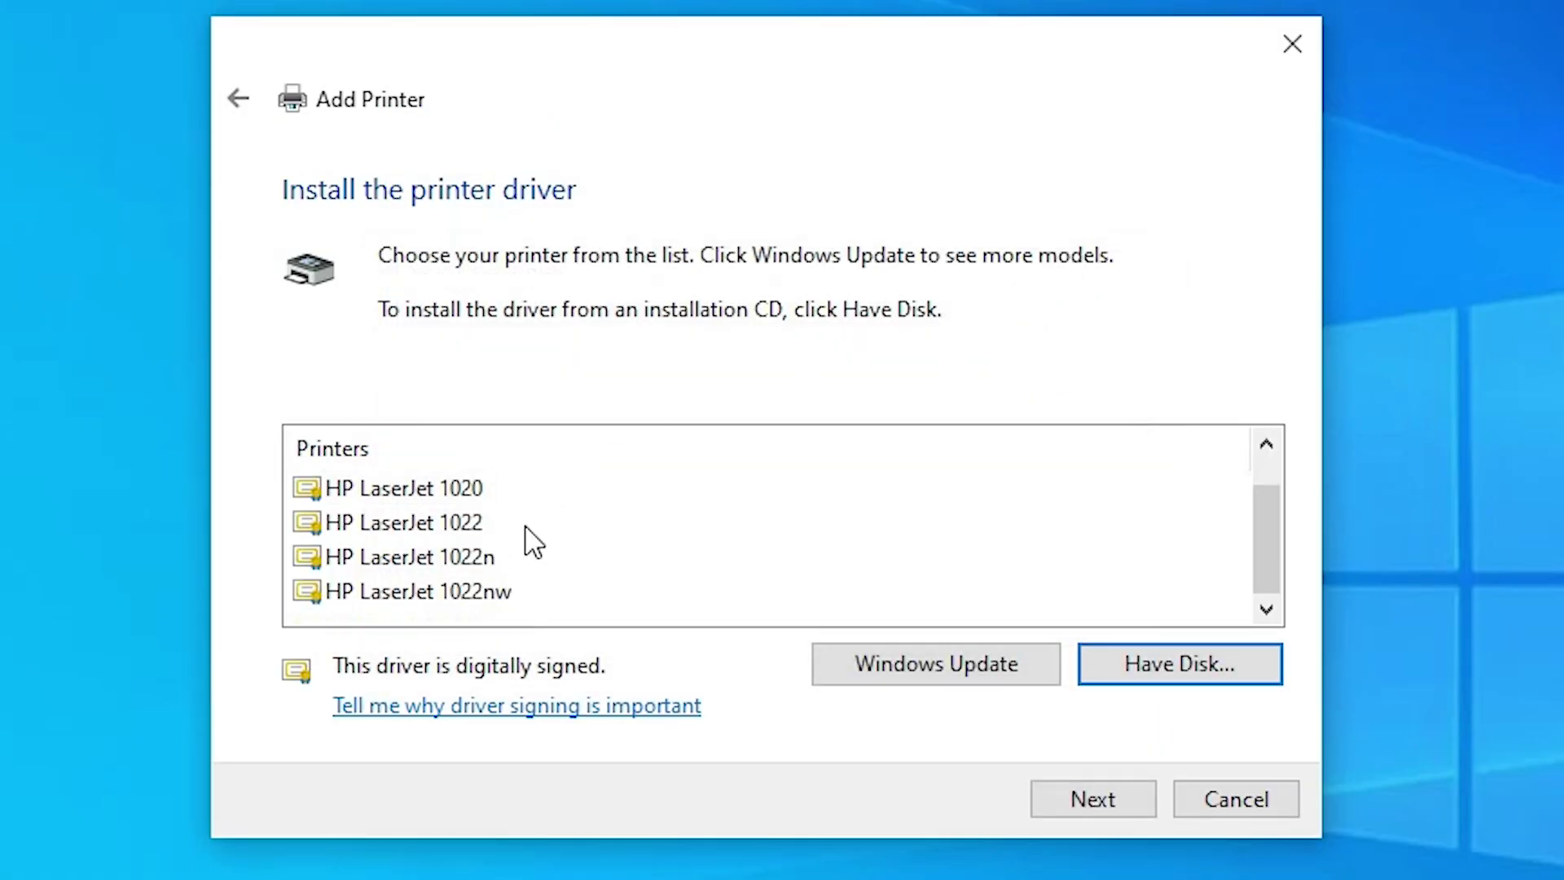
{"action": "scroll", "coordinate": [522, 542], "scroll_direction": "up", "scroll_amount": 1}
{"action": "scroll", "coordinate": [526, 542], "scroll_direction": "down", "scroll_amount": 1}
Step: Install the HP LaserJet 1022n driver under its suggested name, not shared, as the default printer
{"action": "left_click", "coordinate": [303, 559]}
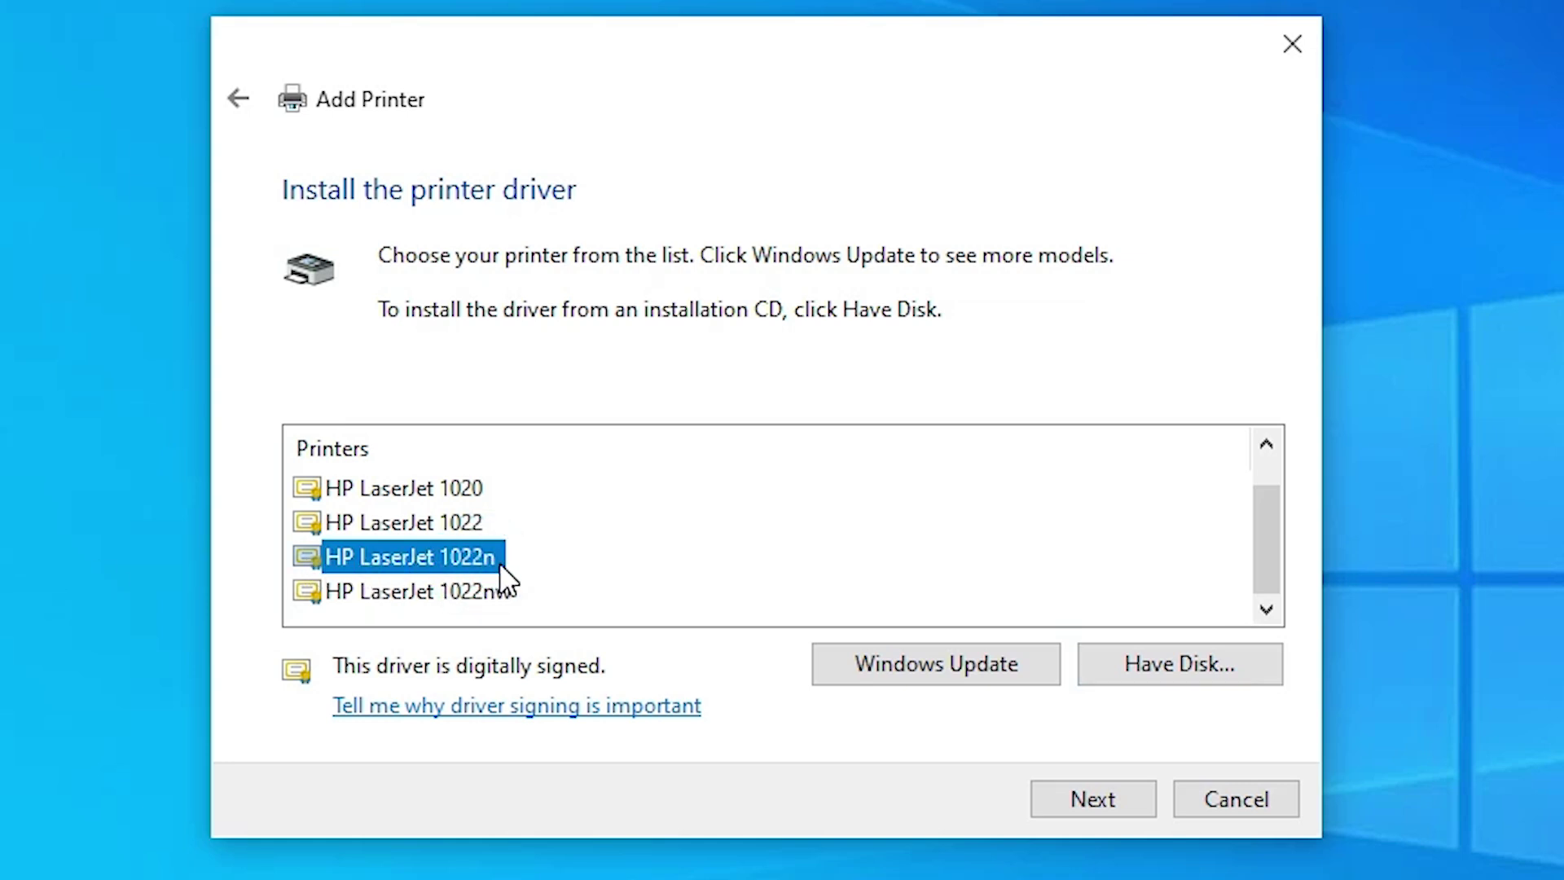
{"action": "left_click", "coordinate": [1113, 784]}
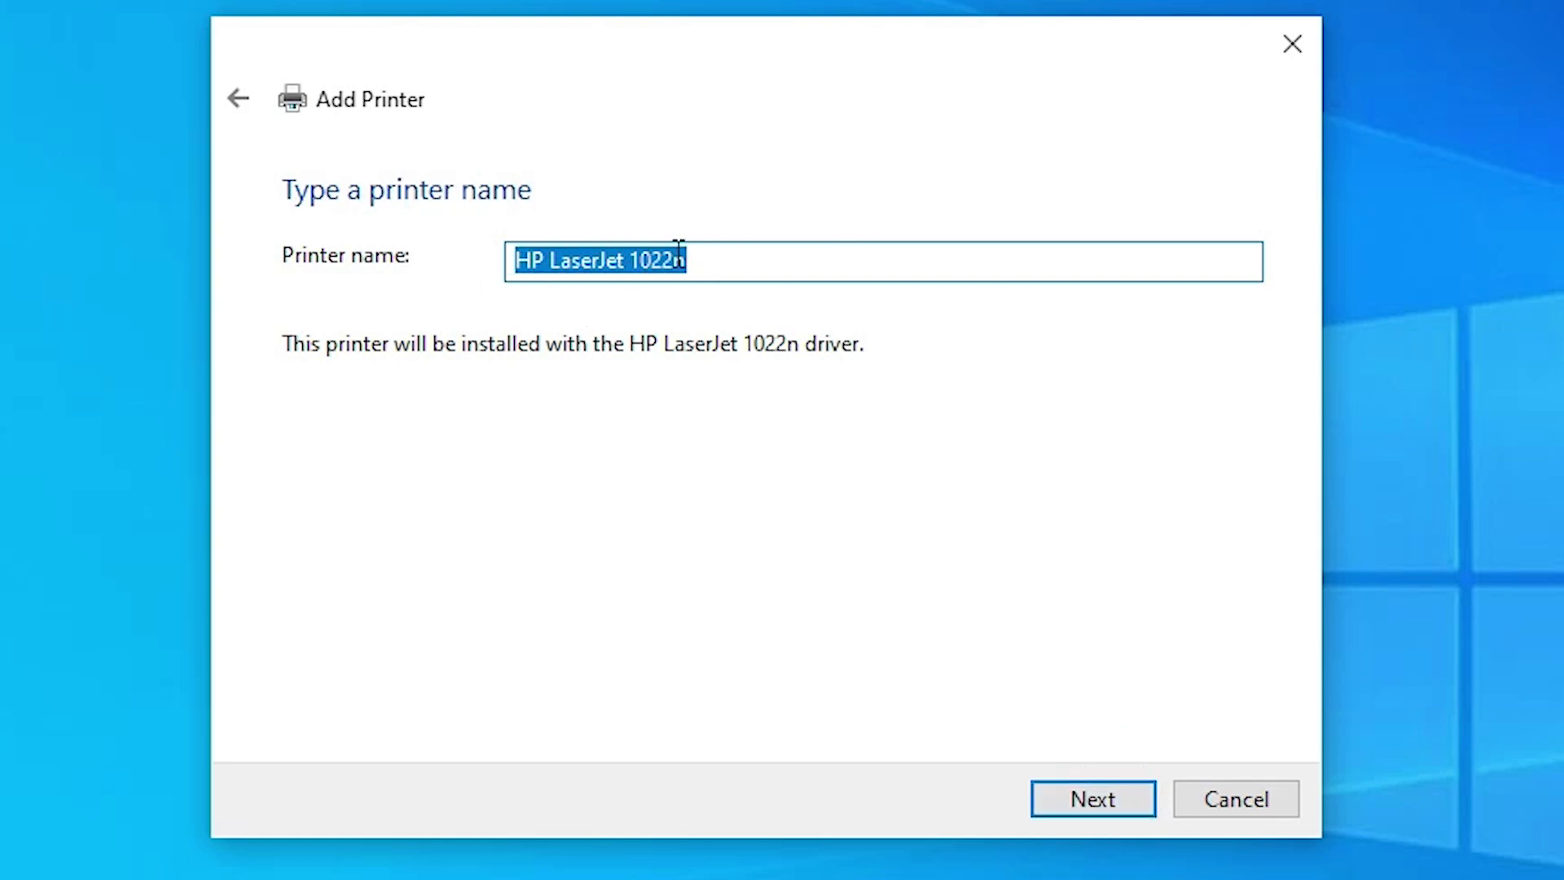
{"action": "left_click", "coordinate": [1126, 784]}
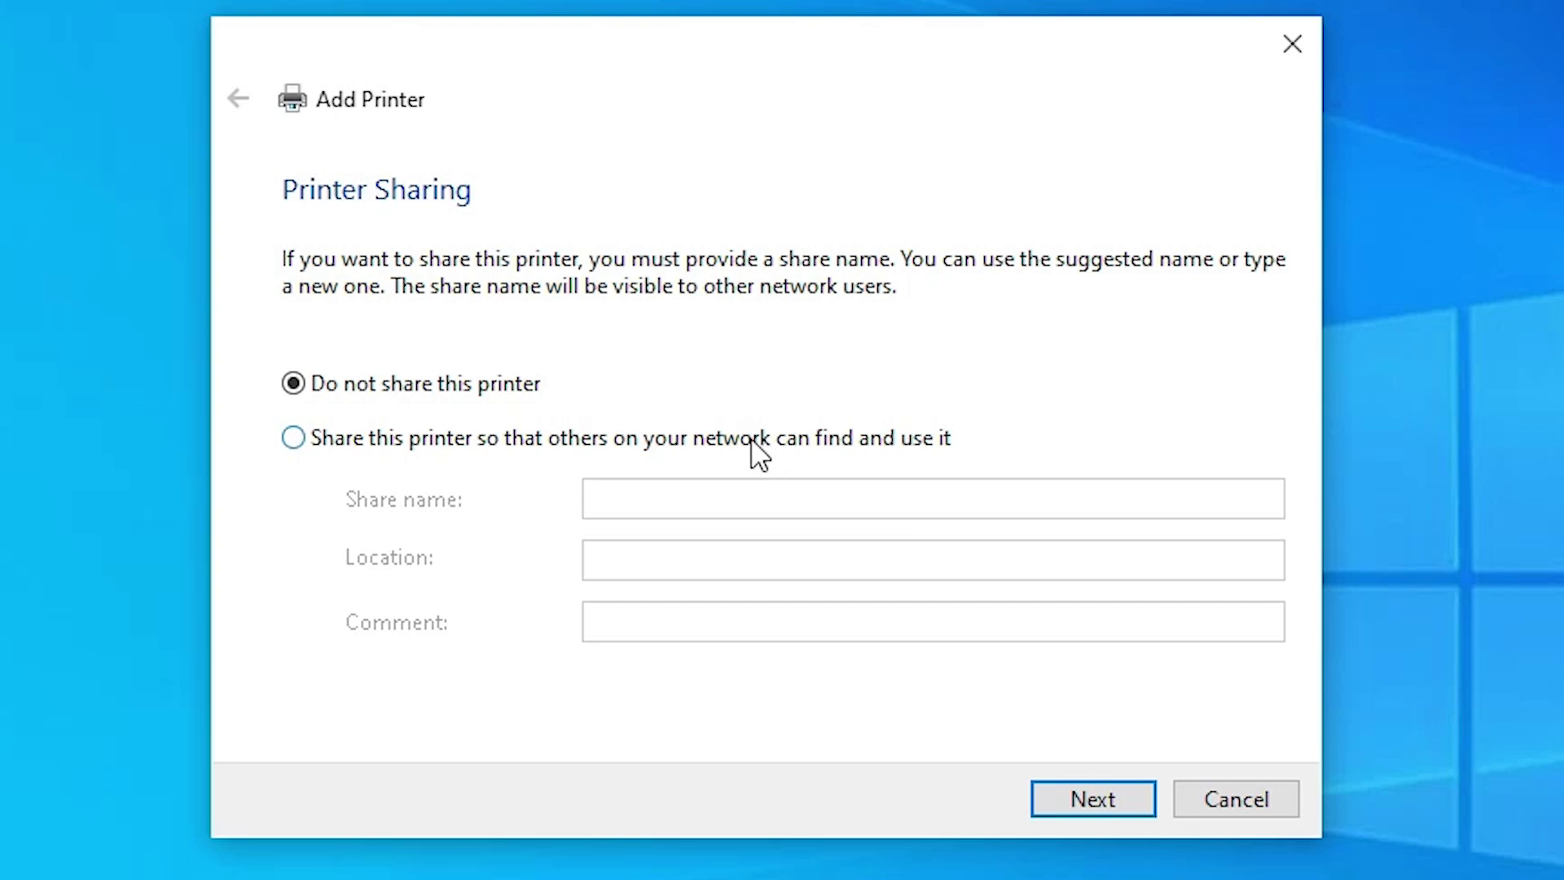
{"action": "left_click", "coordinate": [1136, 807]}
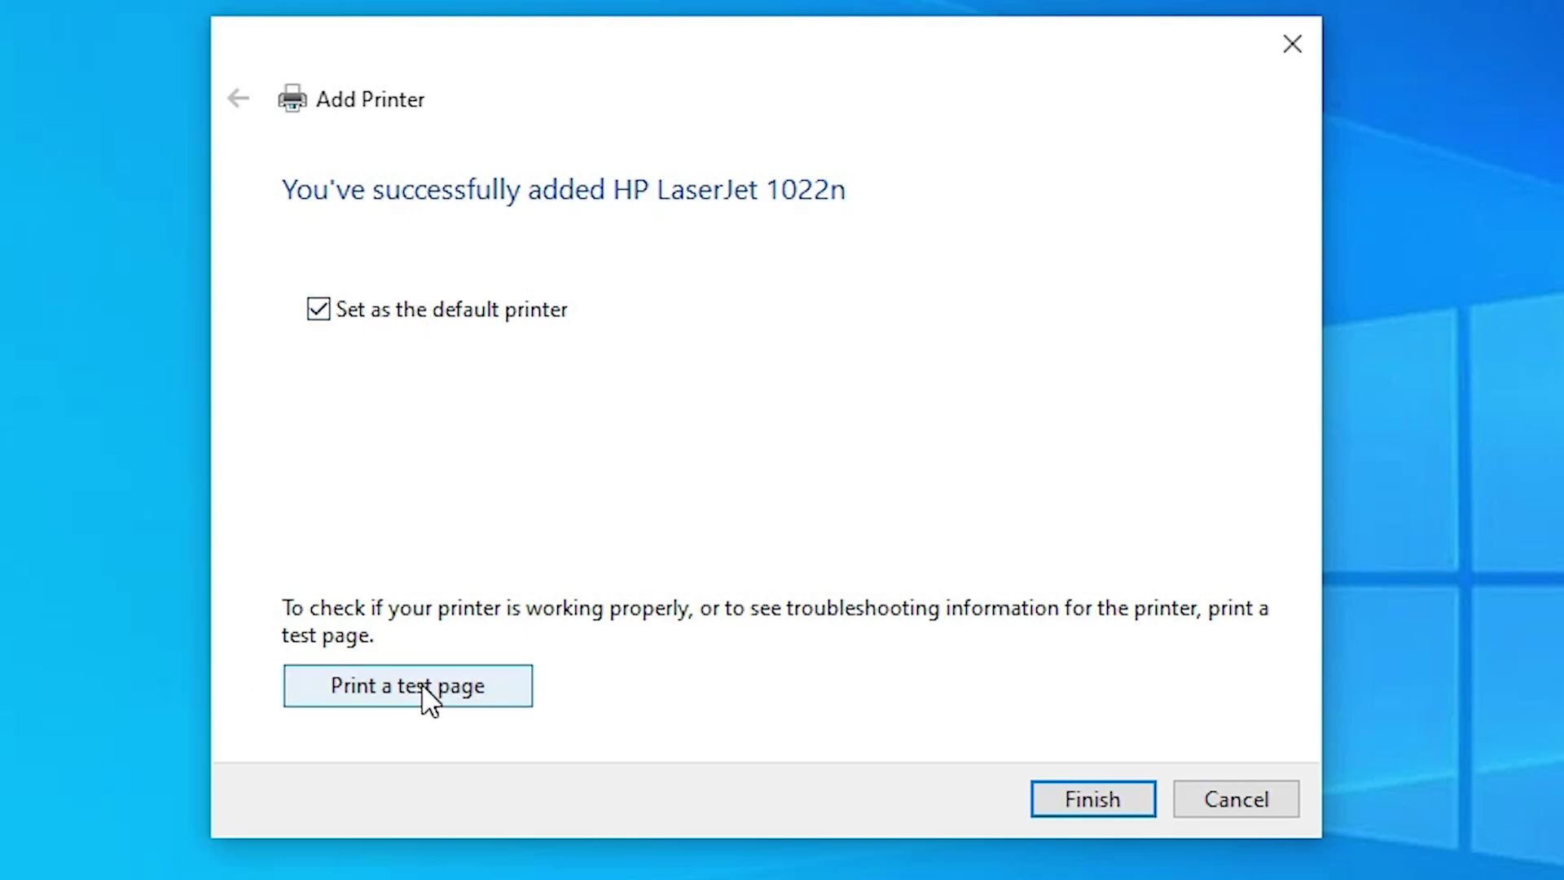
{"action": "left_click", "coordinate": [1051, 800]}
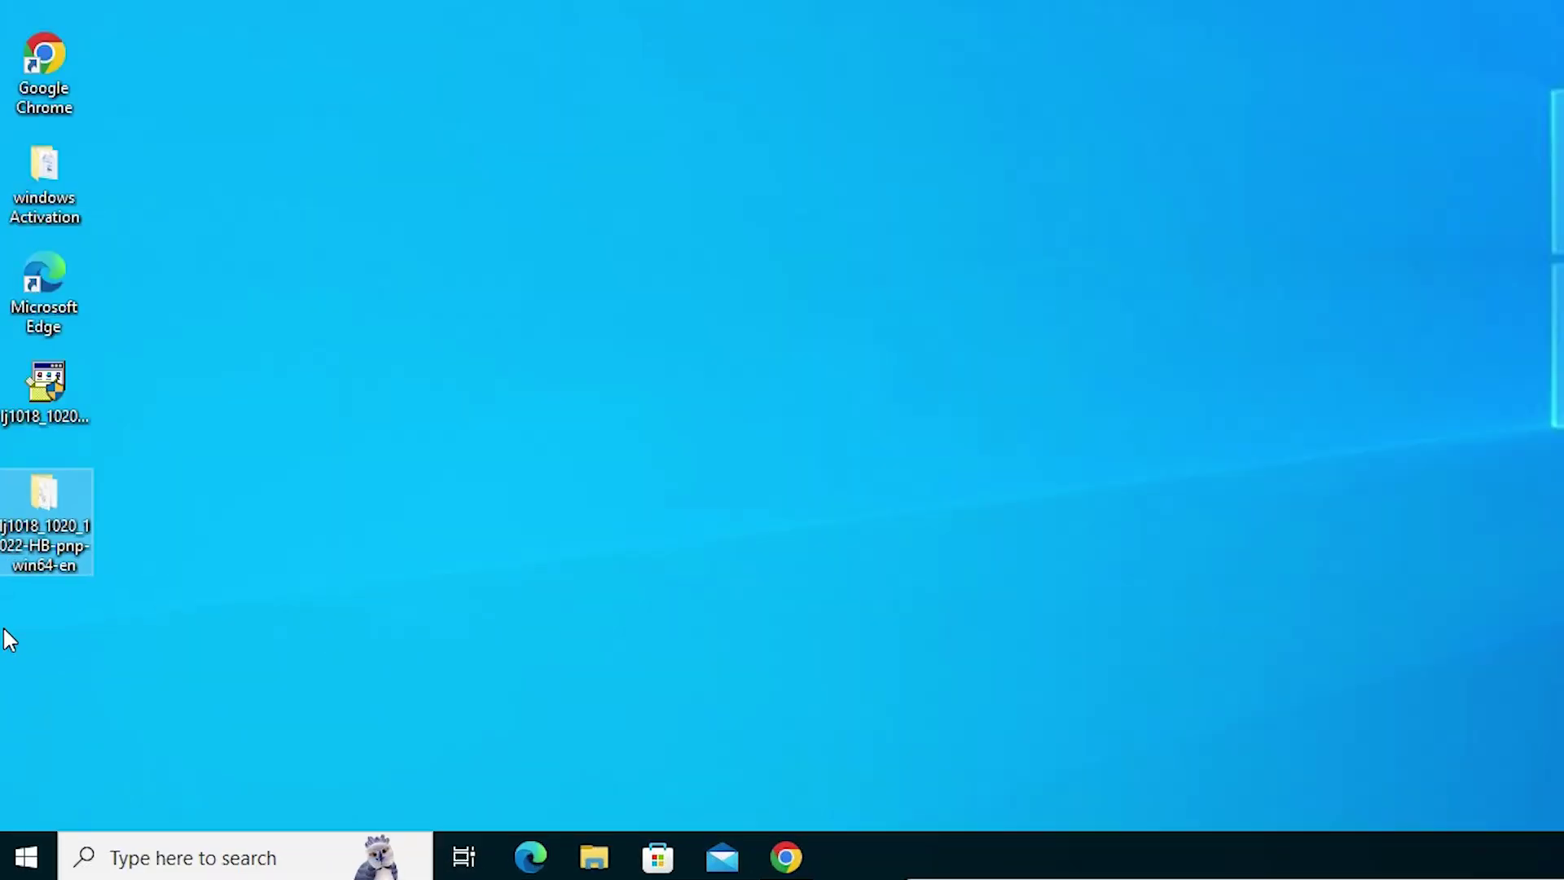
Step: Search 'pr' from Start and open Printers & scanners to confirm HP LaserJet 1022n is Default
{"action": "left_click", "coordinate": [27, 862]}
{"action": "type", "text": "pr"}
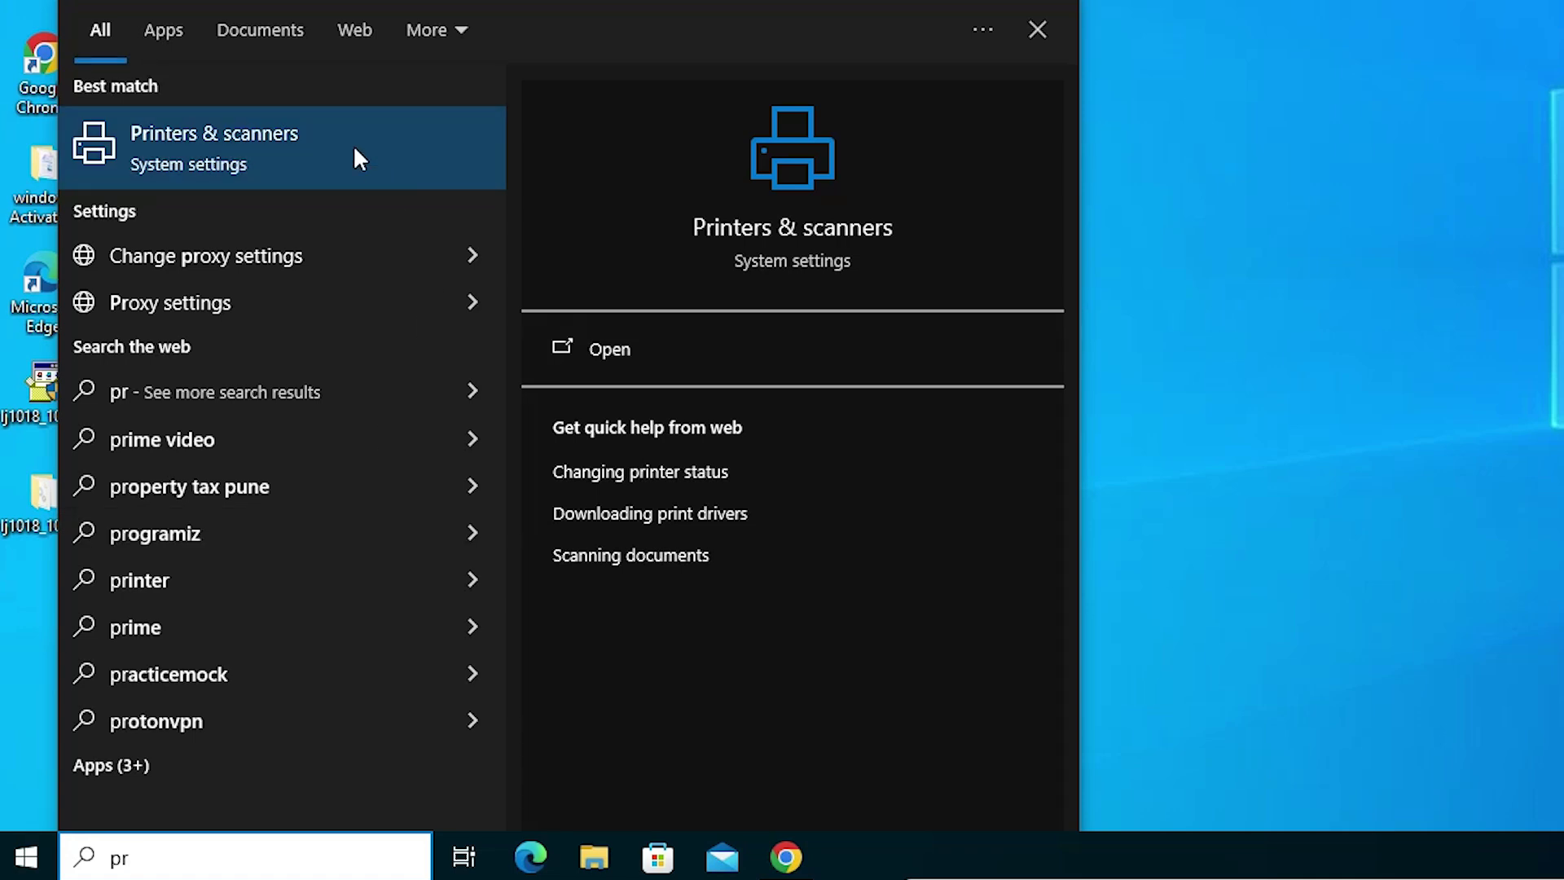
{"action": "left_click", "coordinate": [354, 150]}
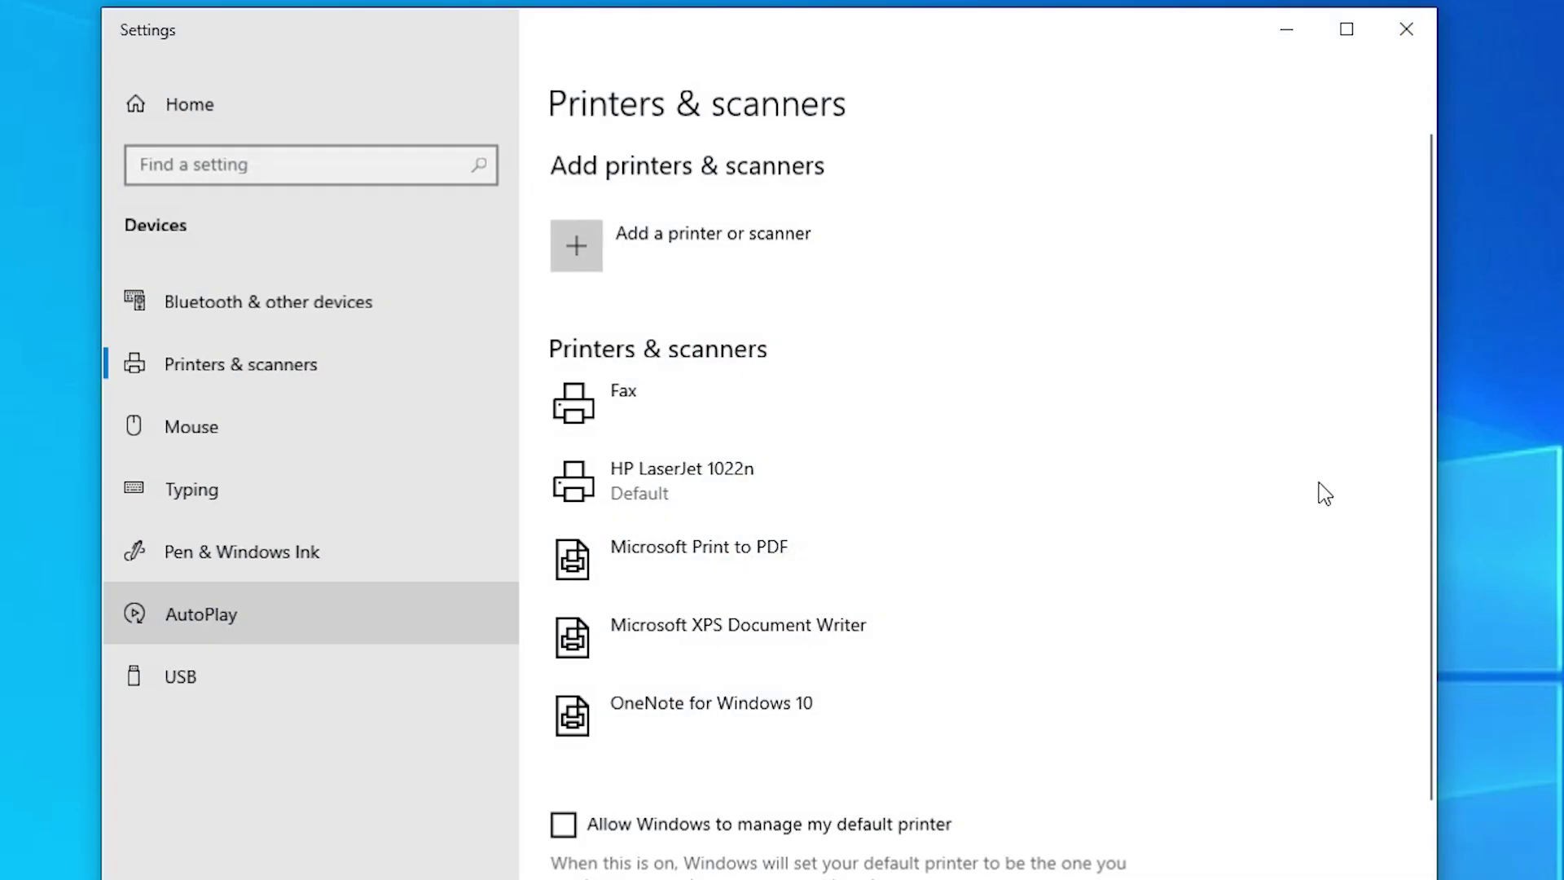